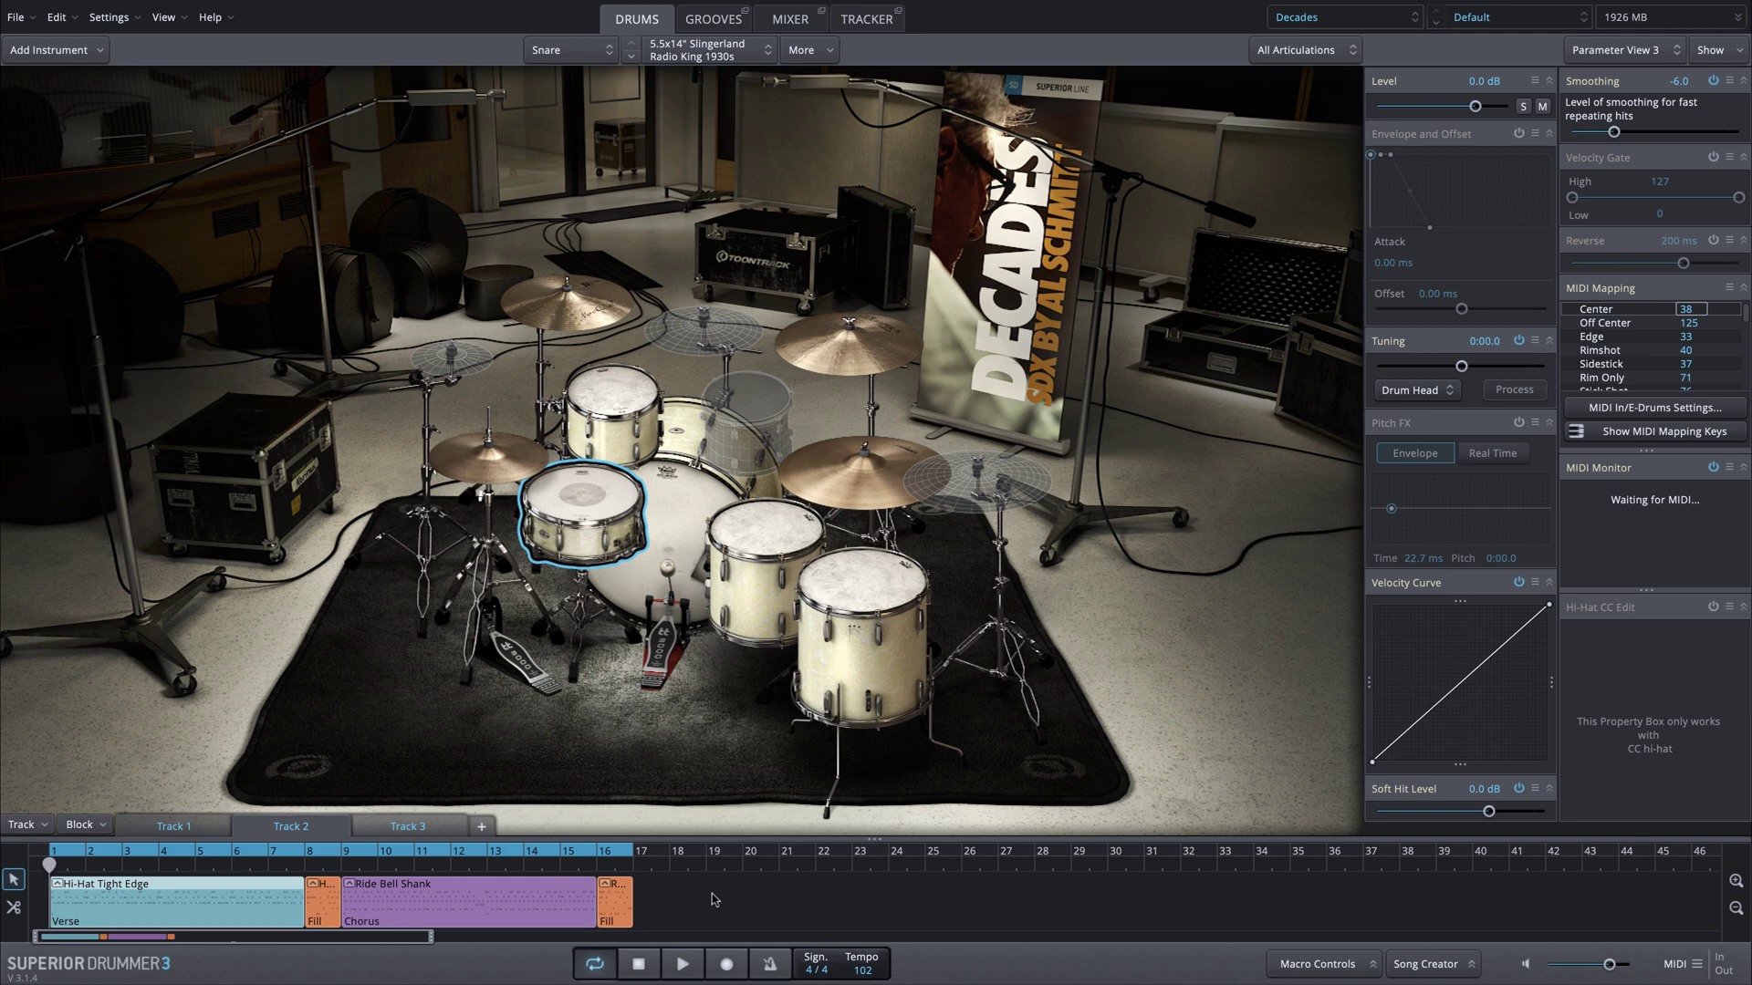
Show the Grooves library filtered to the Decades library under Superior Libraries.
left_click(714, 20)
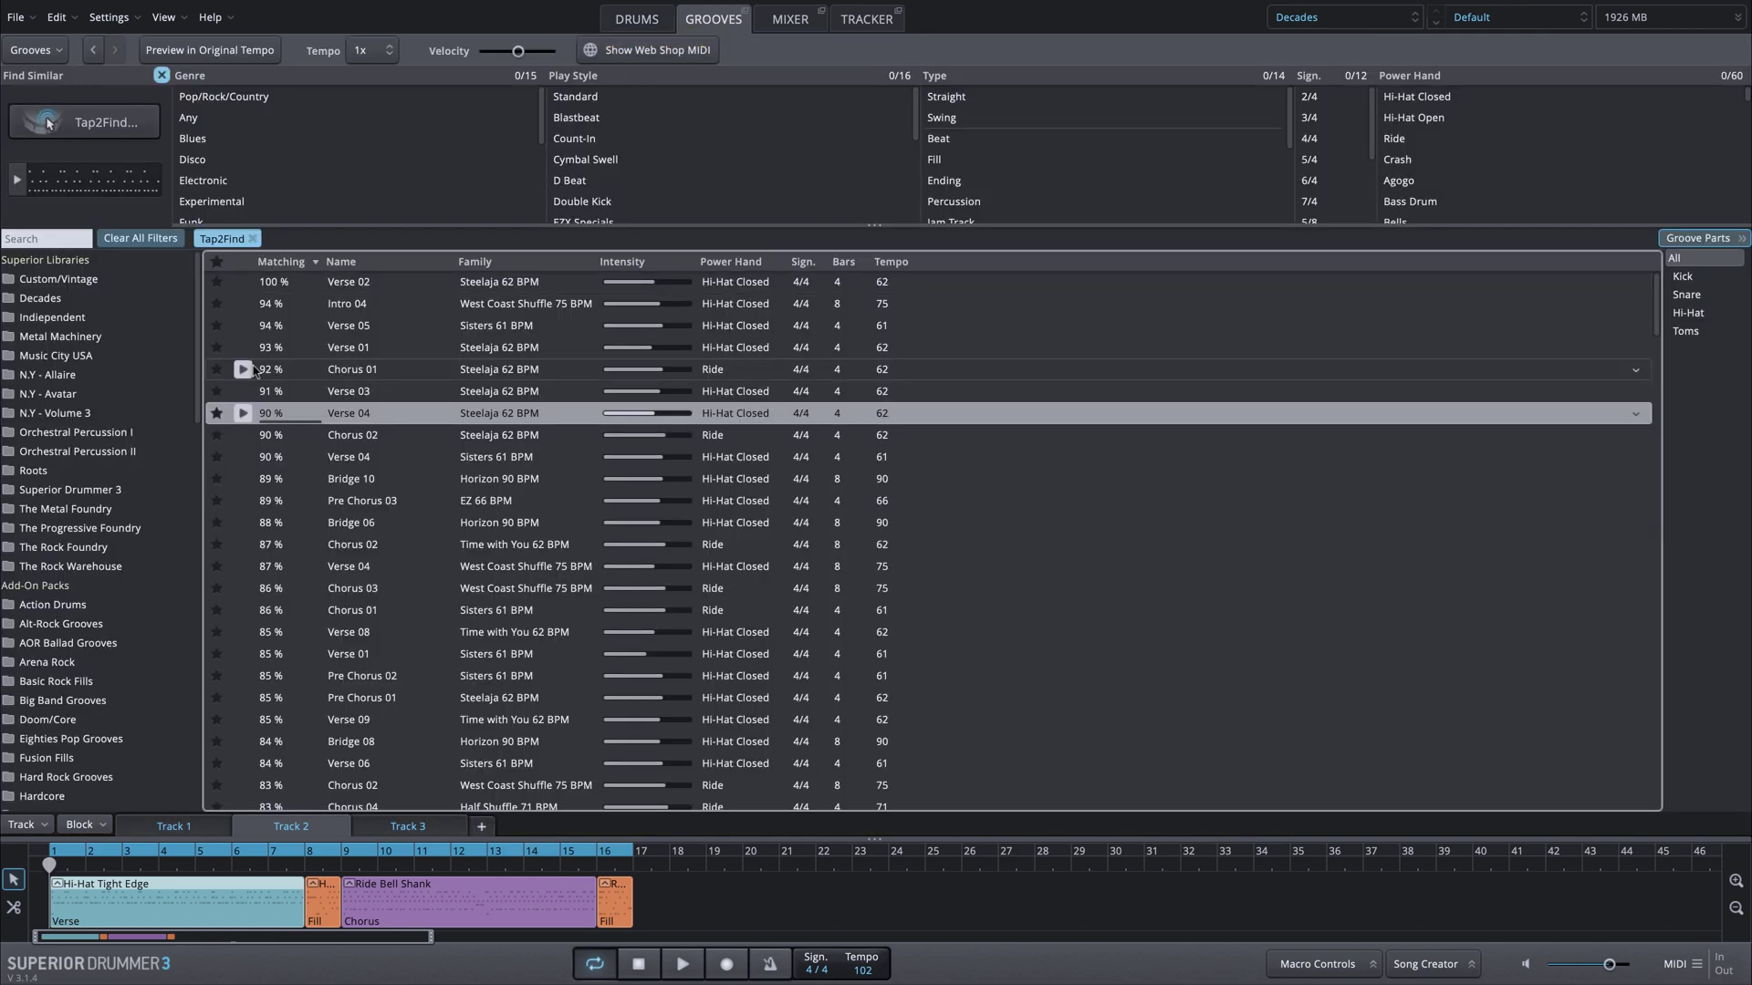
left_click(103, 303)
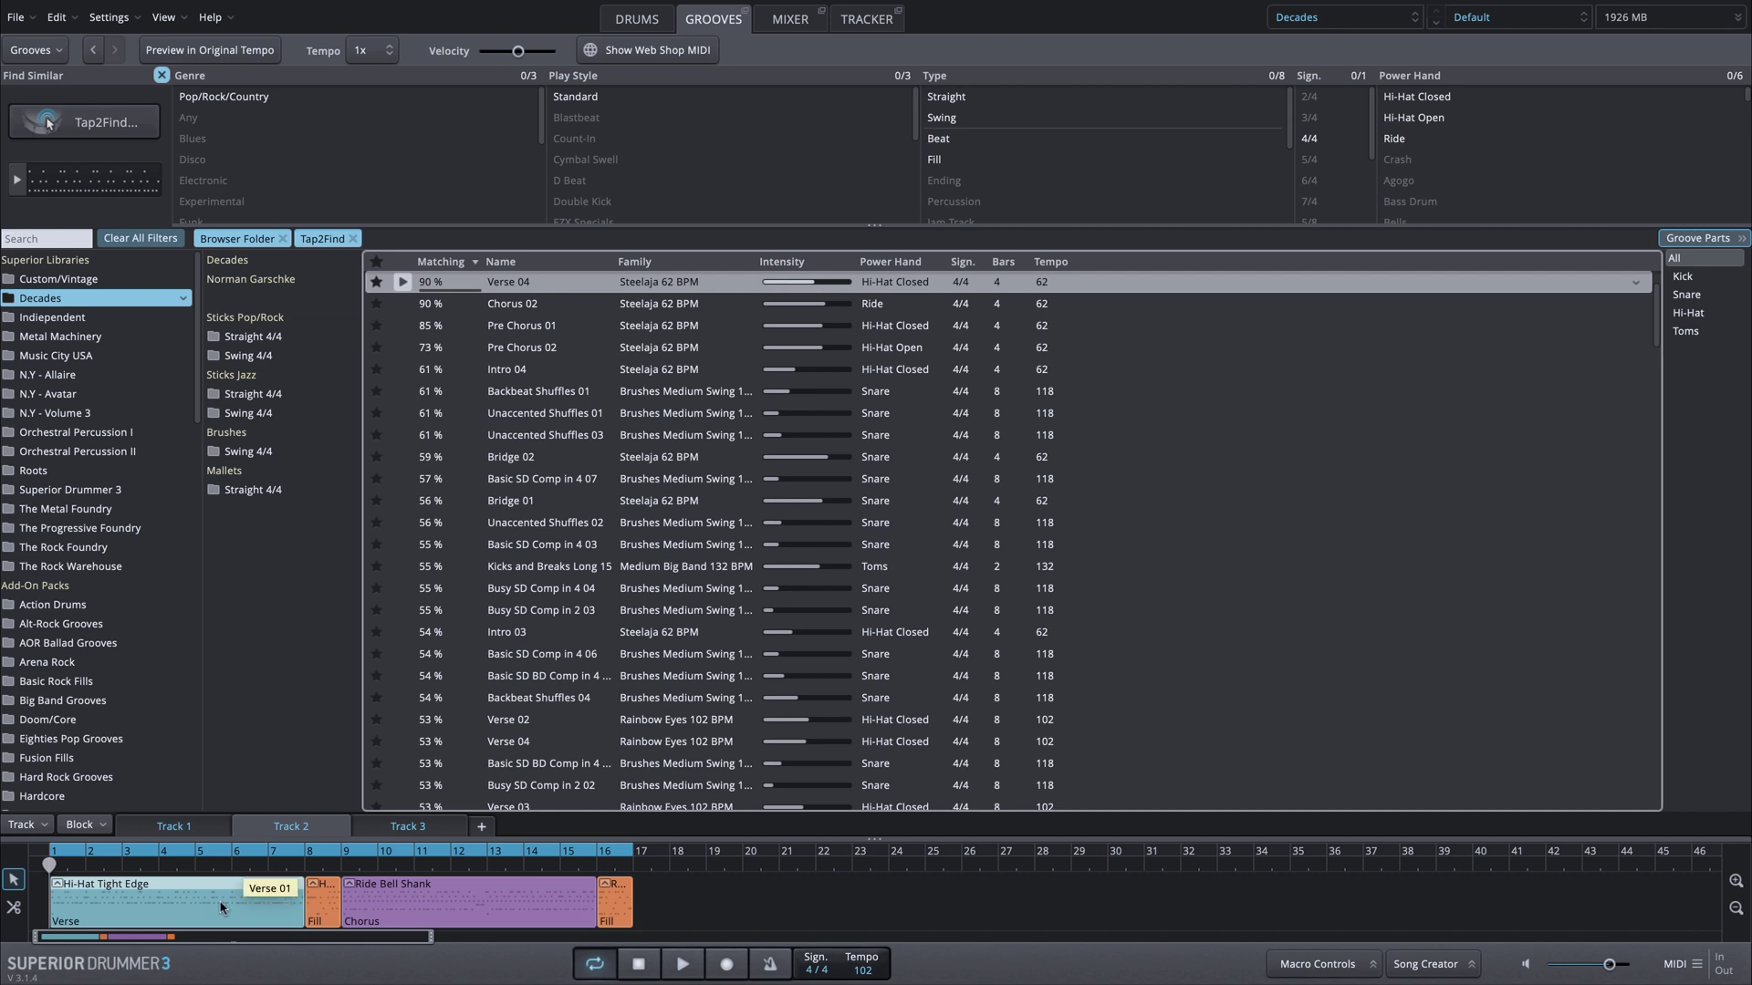
Reveal the Verse block's source folder, Rainbow Eyes 102 BPM Verse, in the groove browser.
right_click(156, 903)
mouse_move(306, 772)
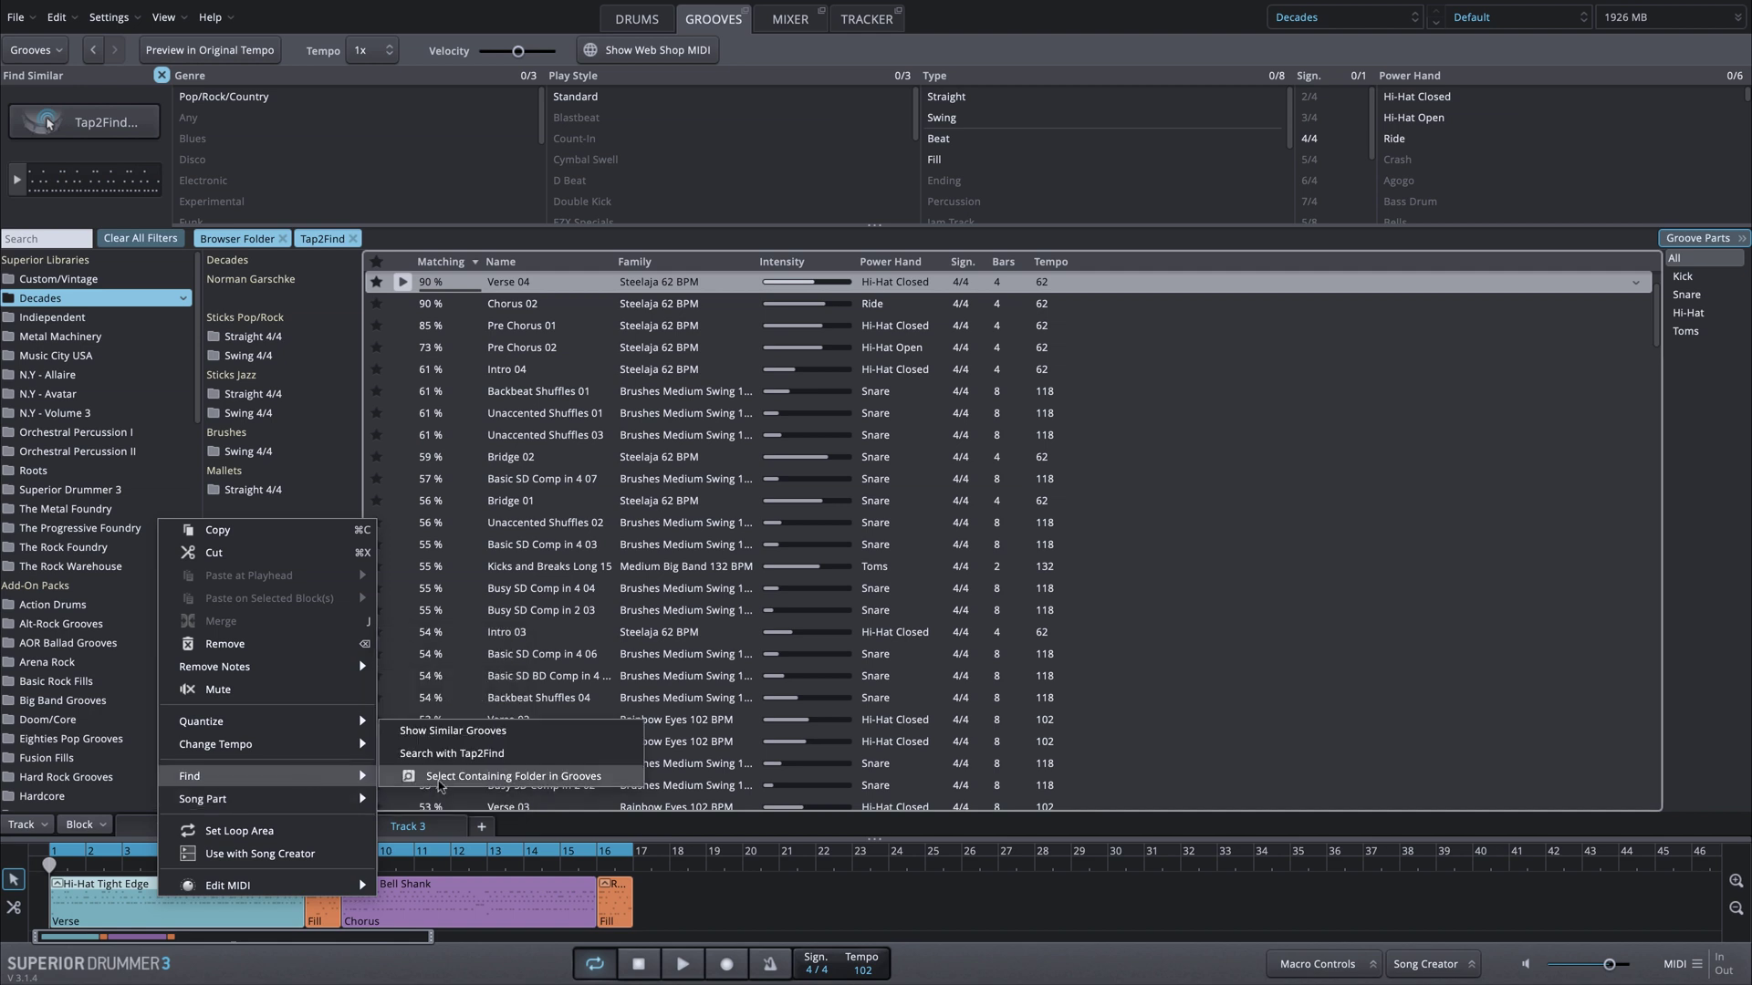
left_click(438, 777)
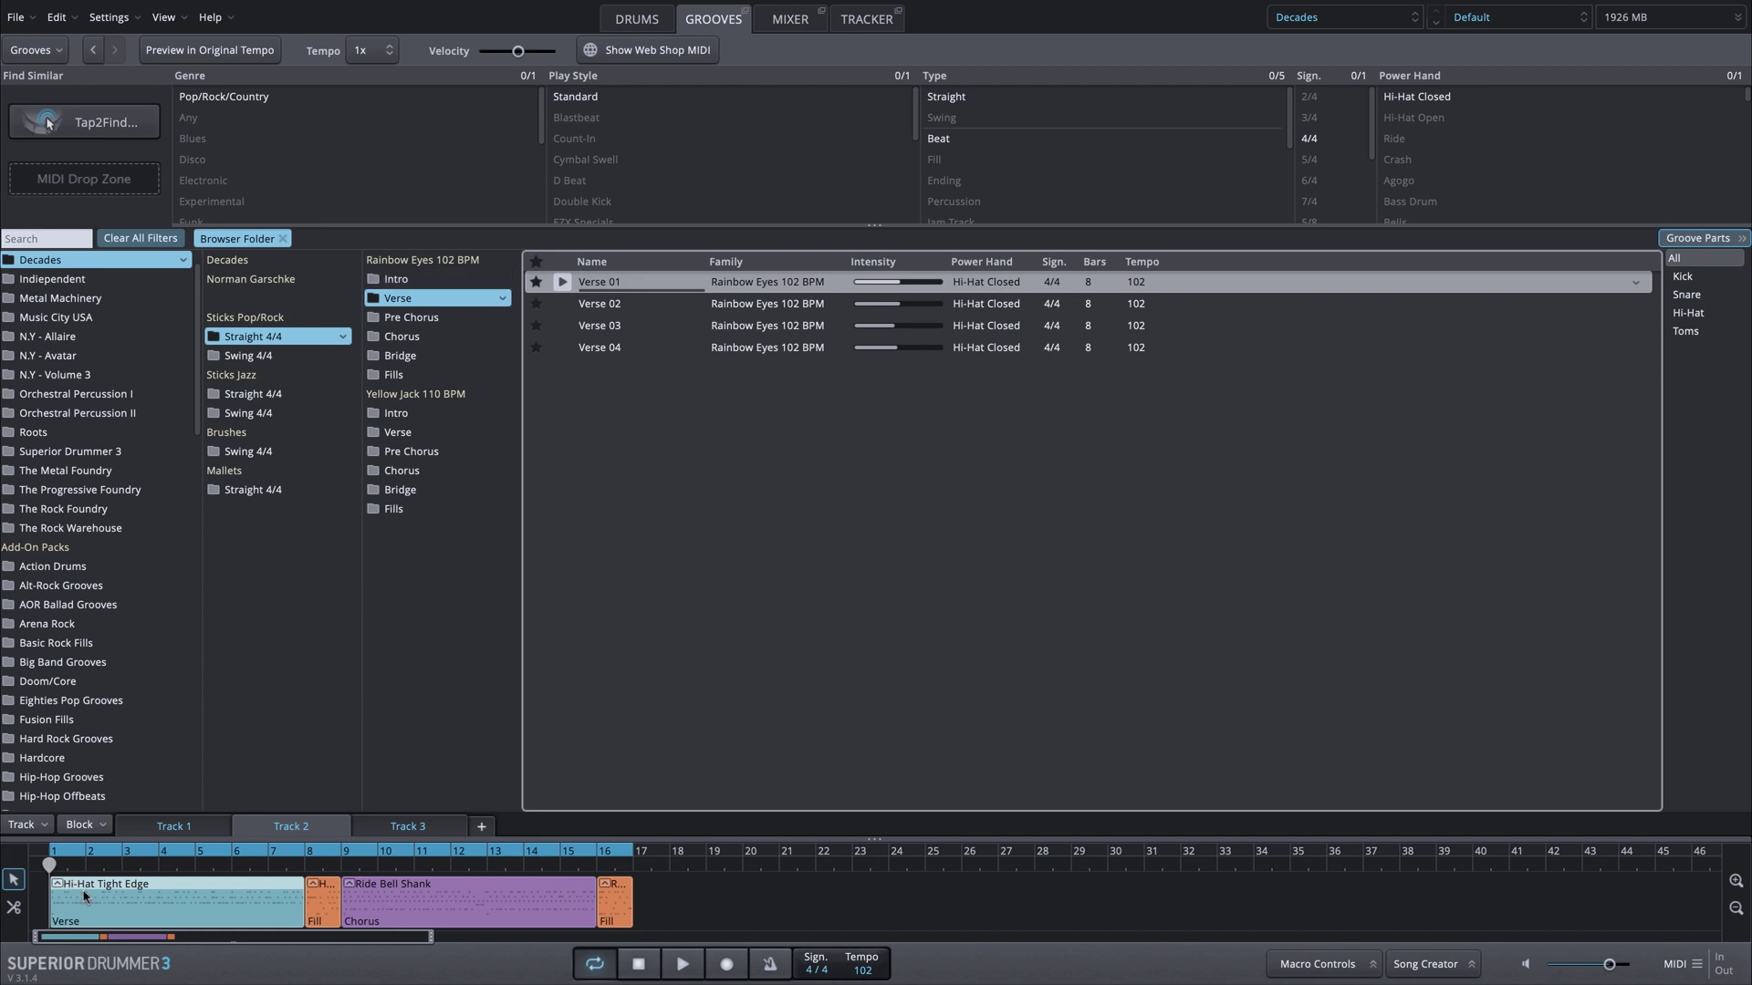
Play and stop the song, then place Verse 01 onto the Verse block.
left_click(682, 965)
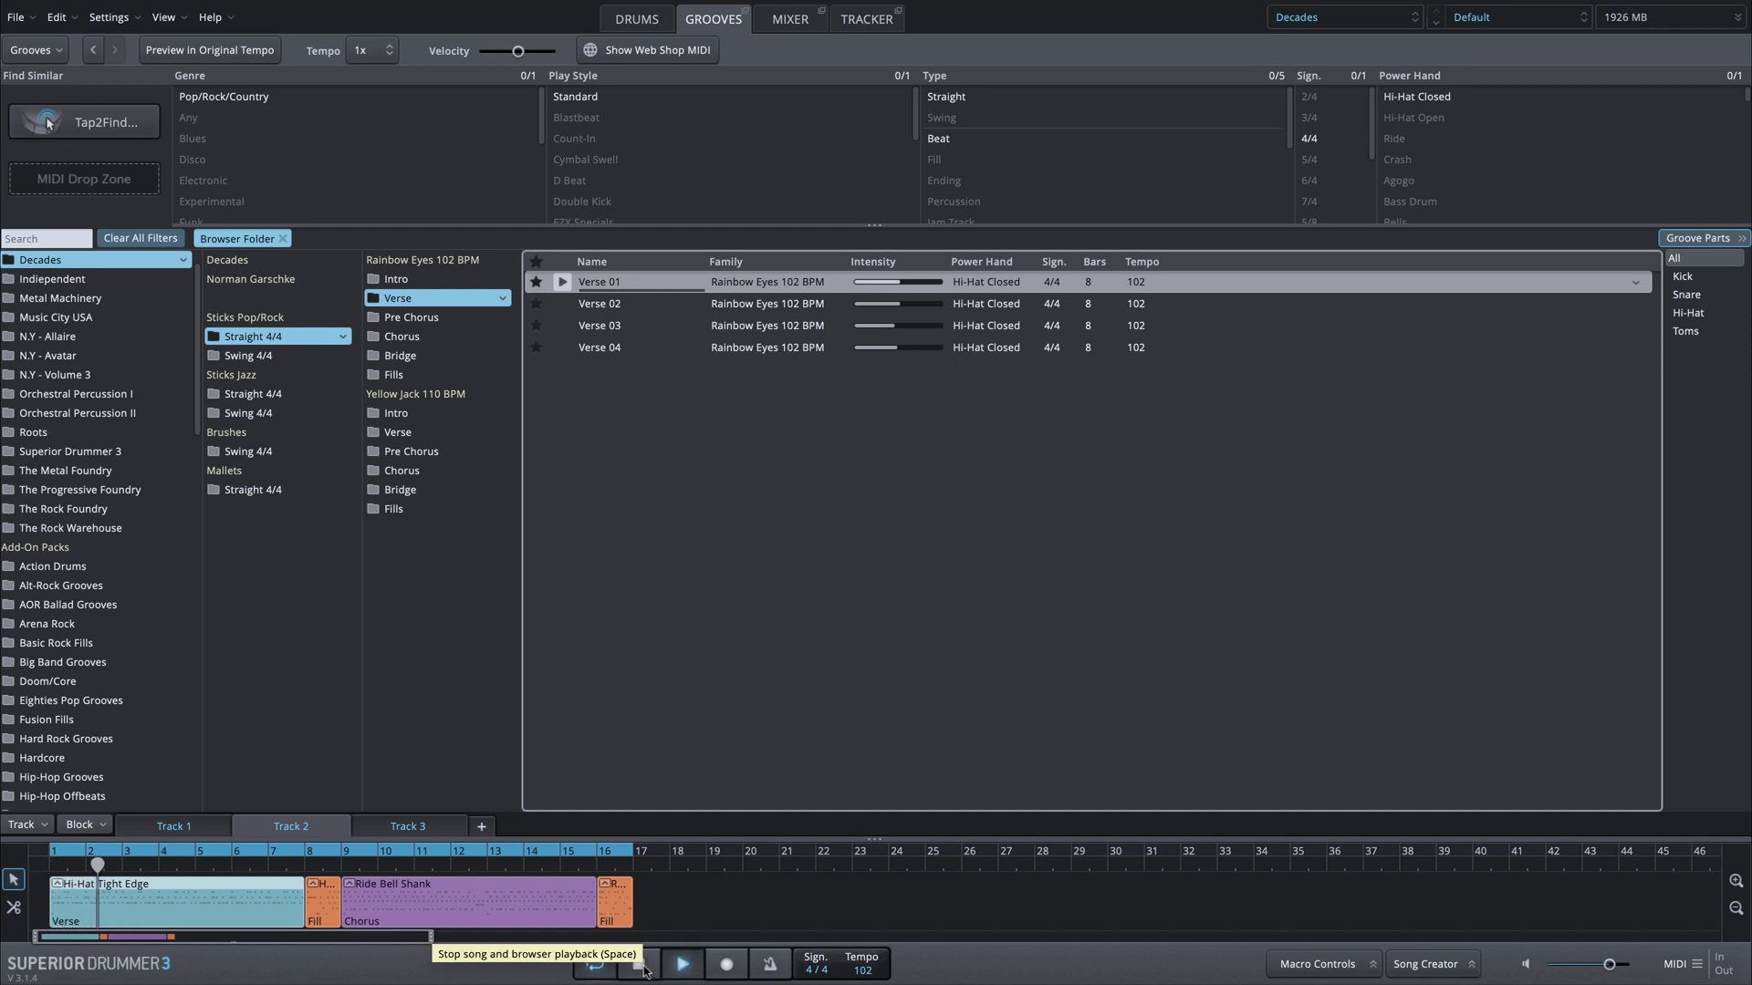
left_click(641, 965)
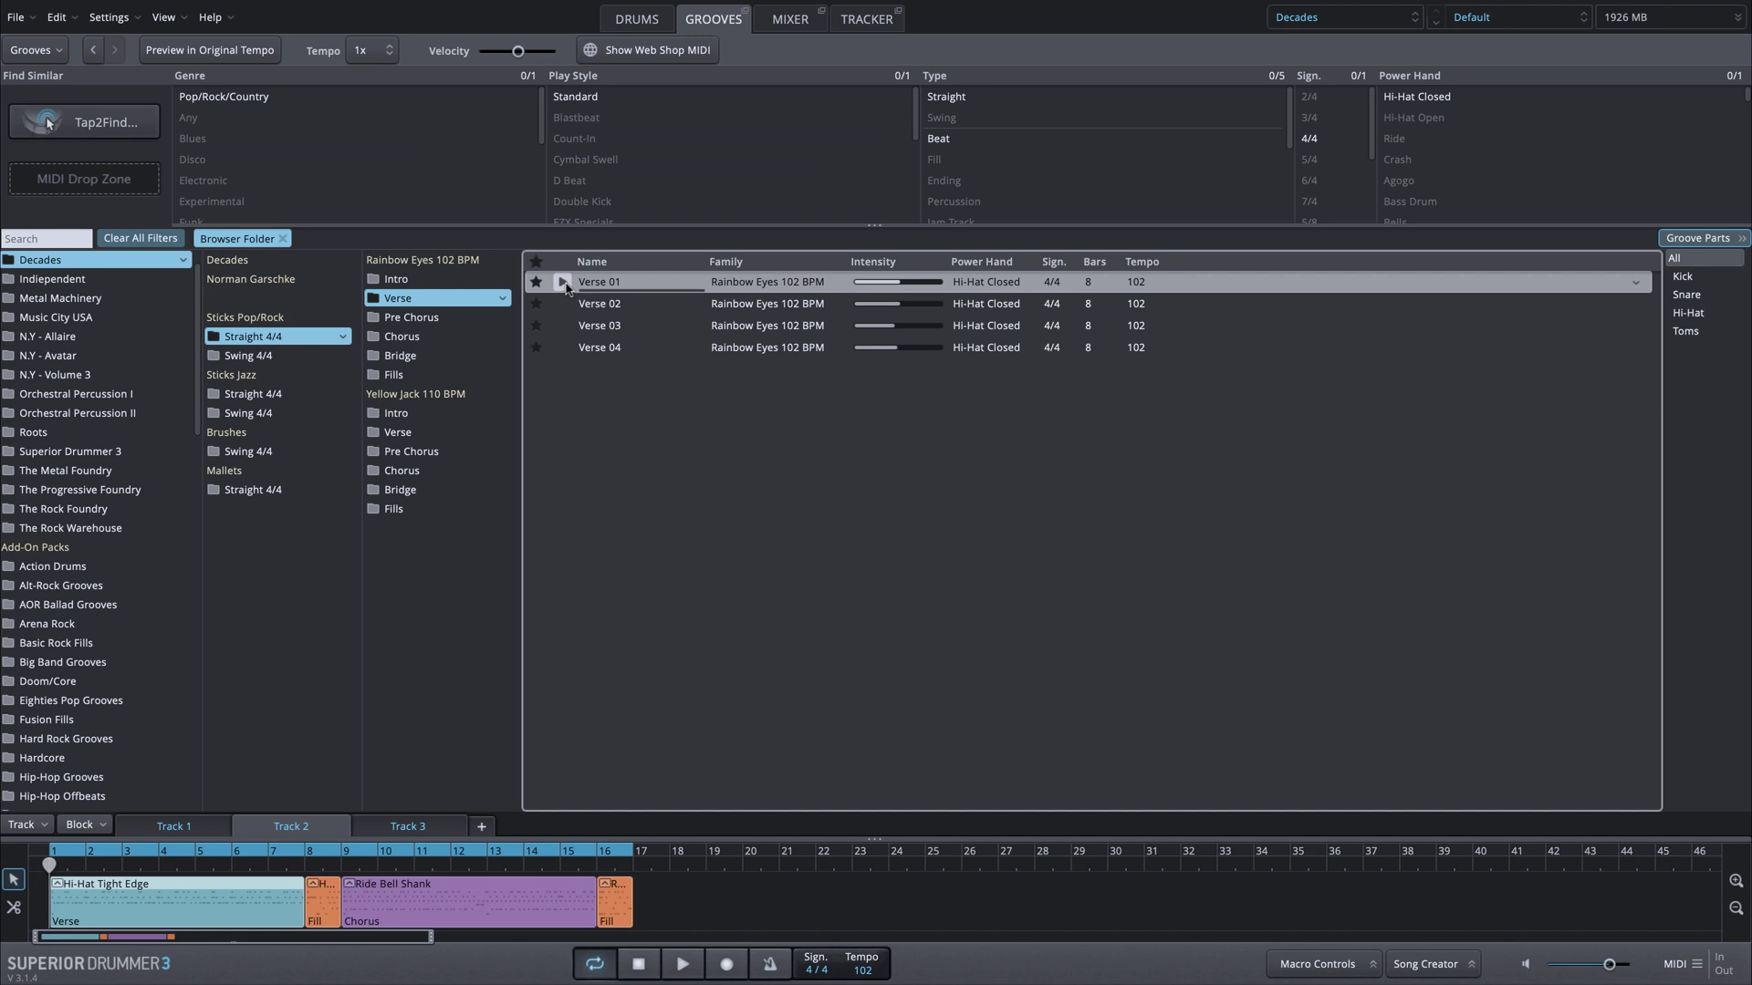
left_click_drag(566, 288, 135, 915)
double_click(135, 915)
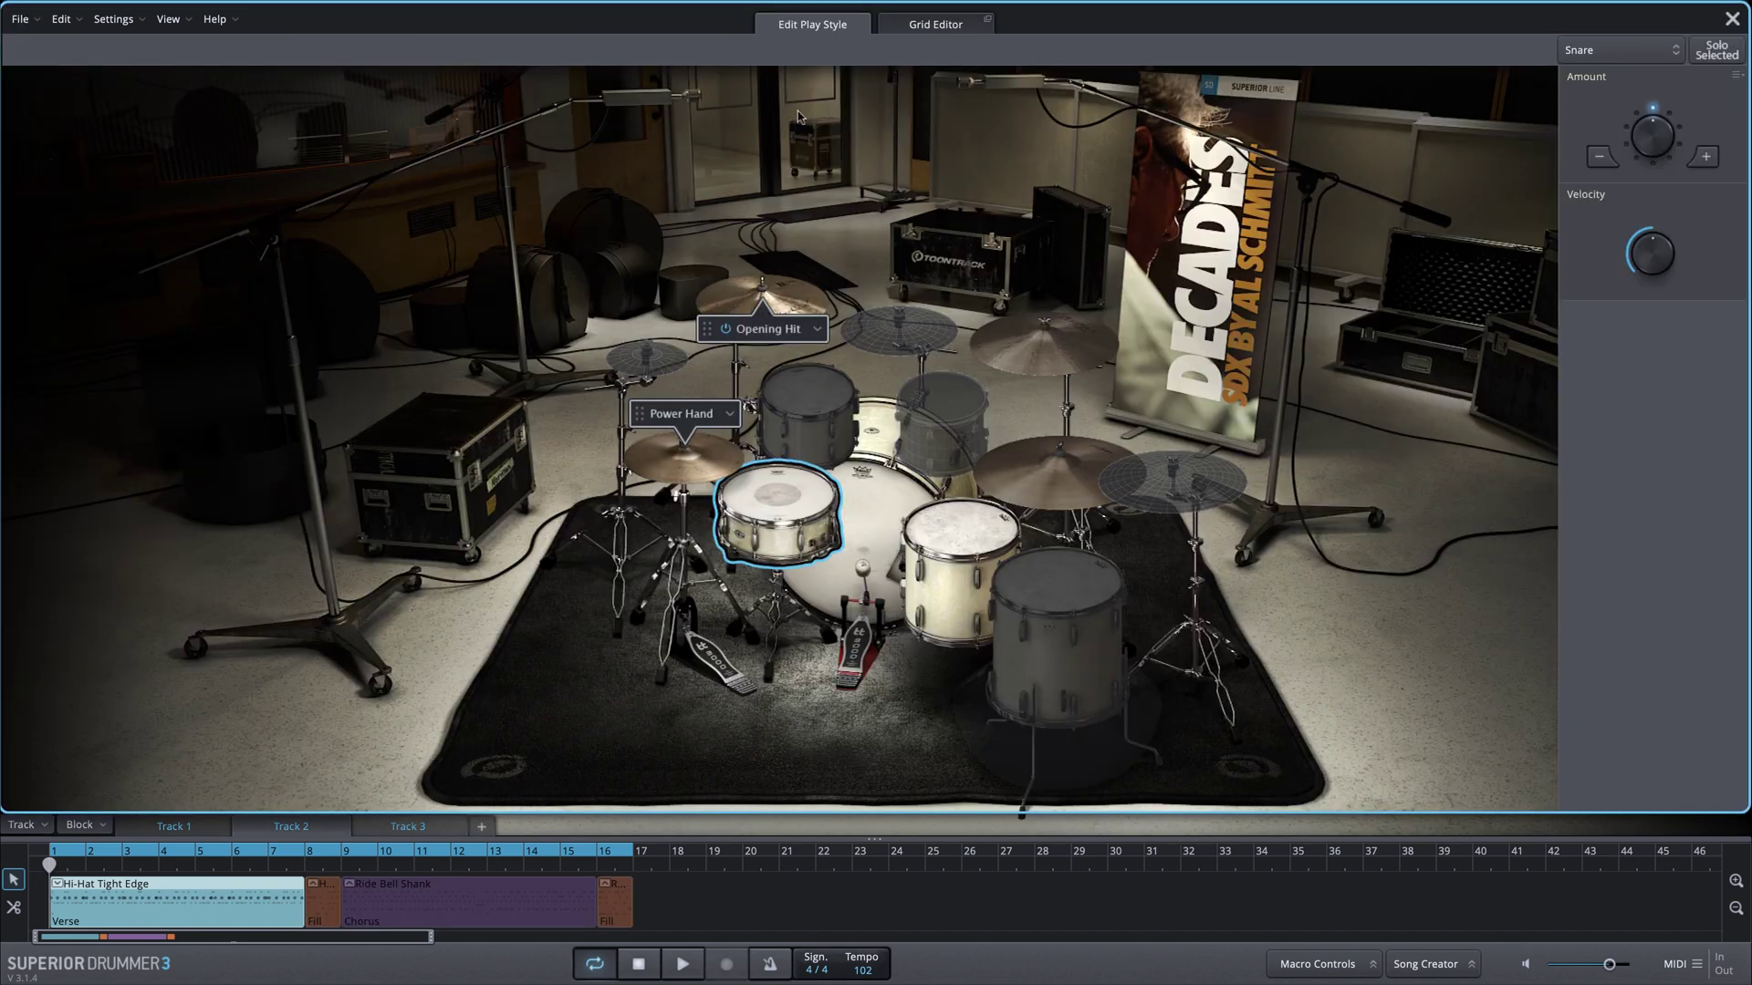
left_click(731, 334)
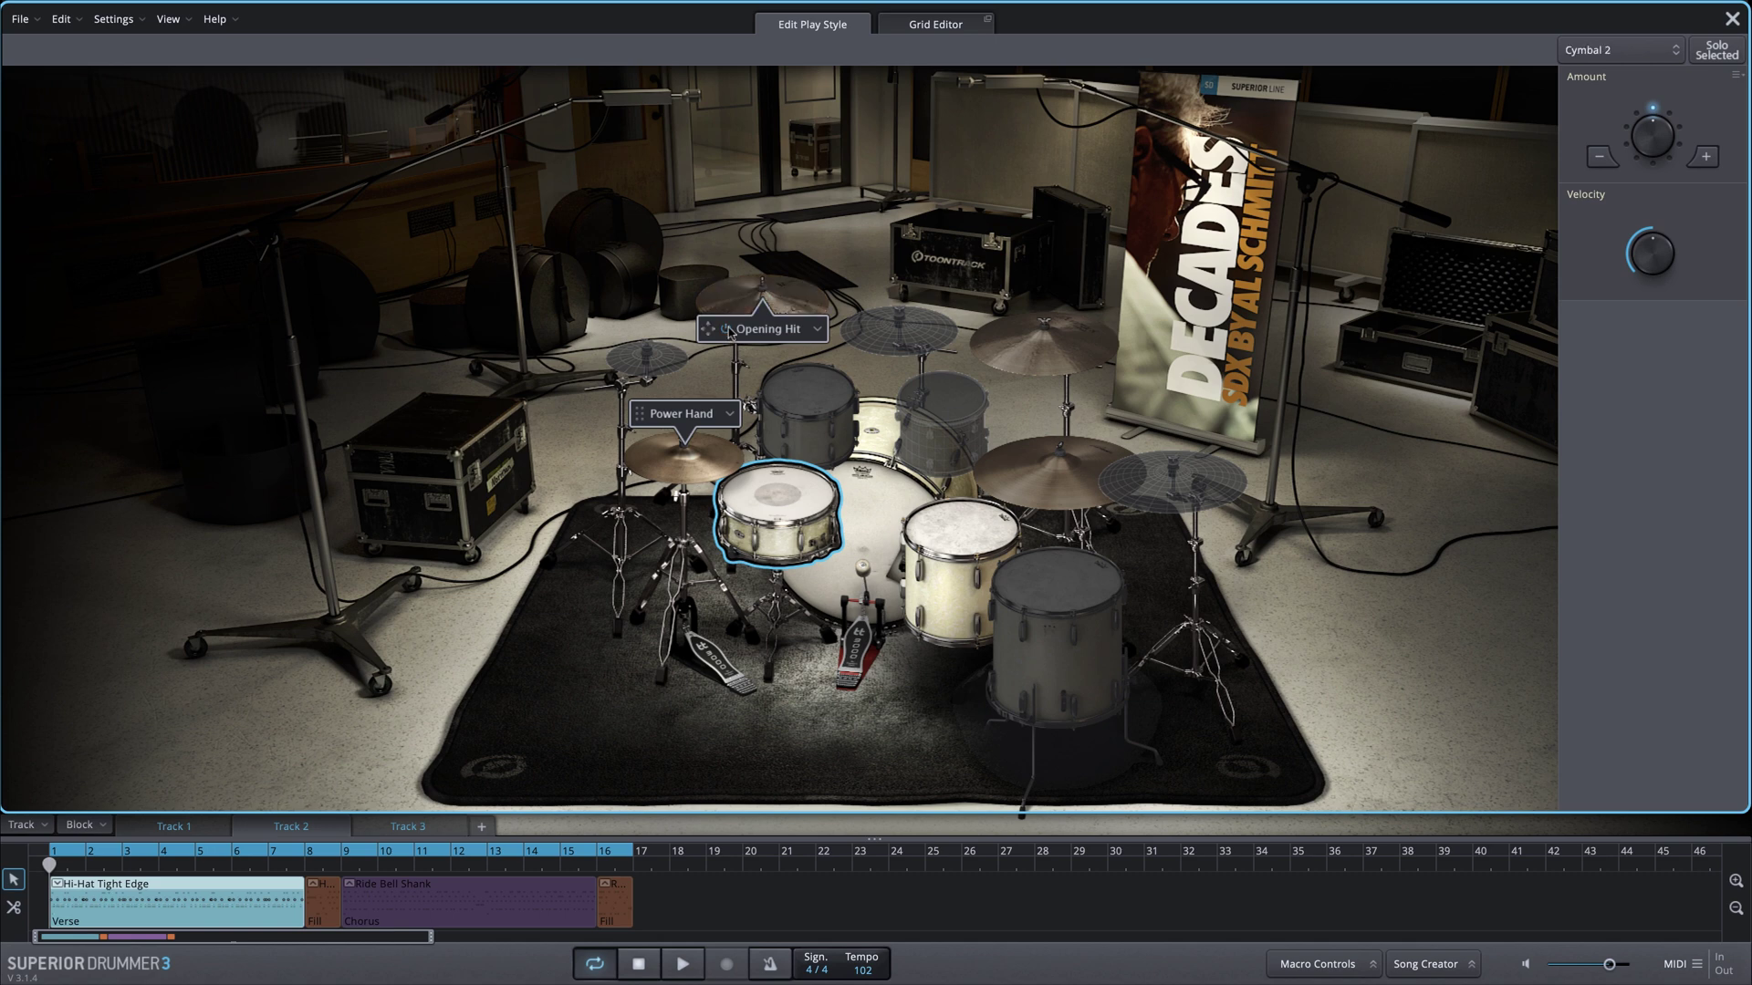
left_click(1731, 18)
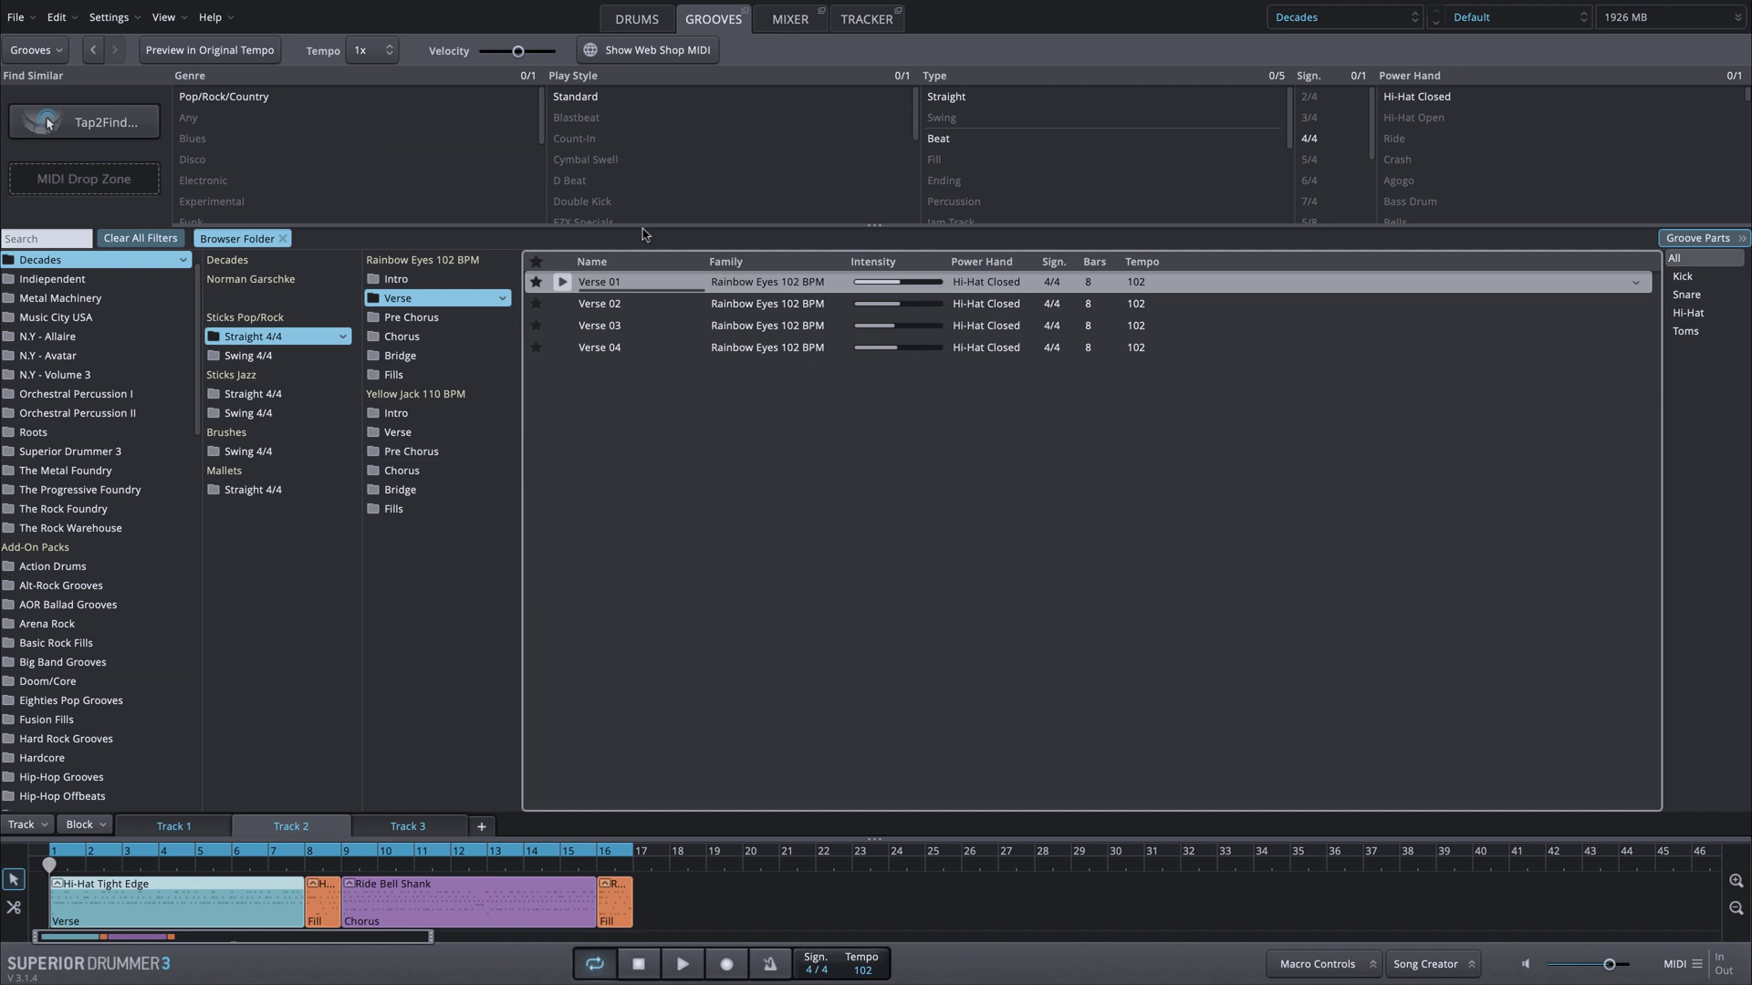
Reveal the Chorus block's source folder and audition the Chorus 04 groove.
right_click(379, 908)
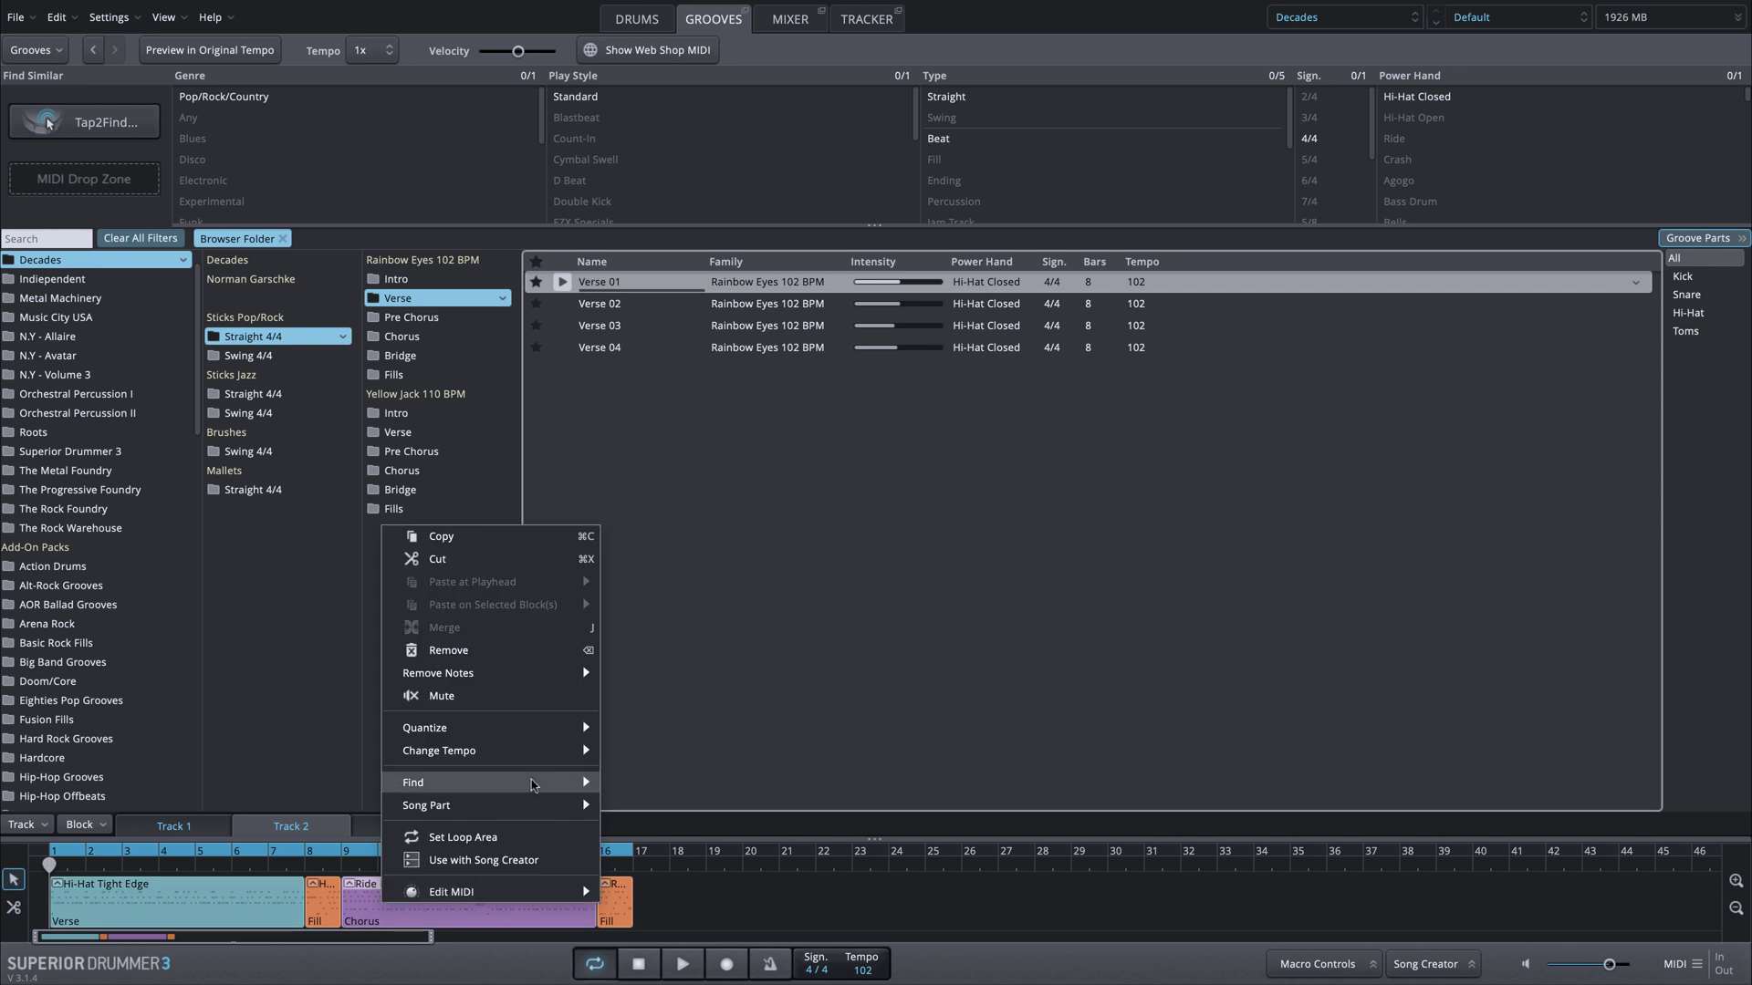
mouse_move(544, 783)
left_click(651, 785)
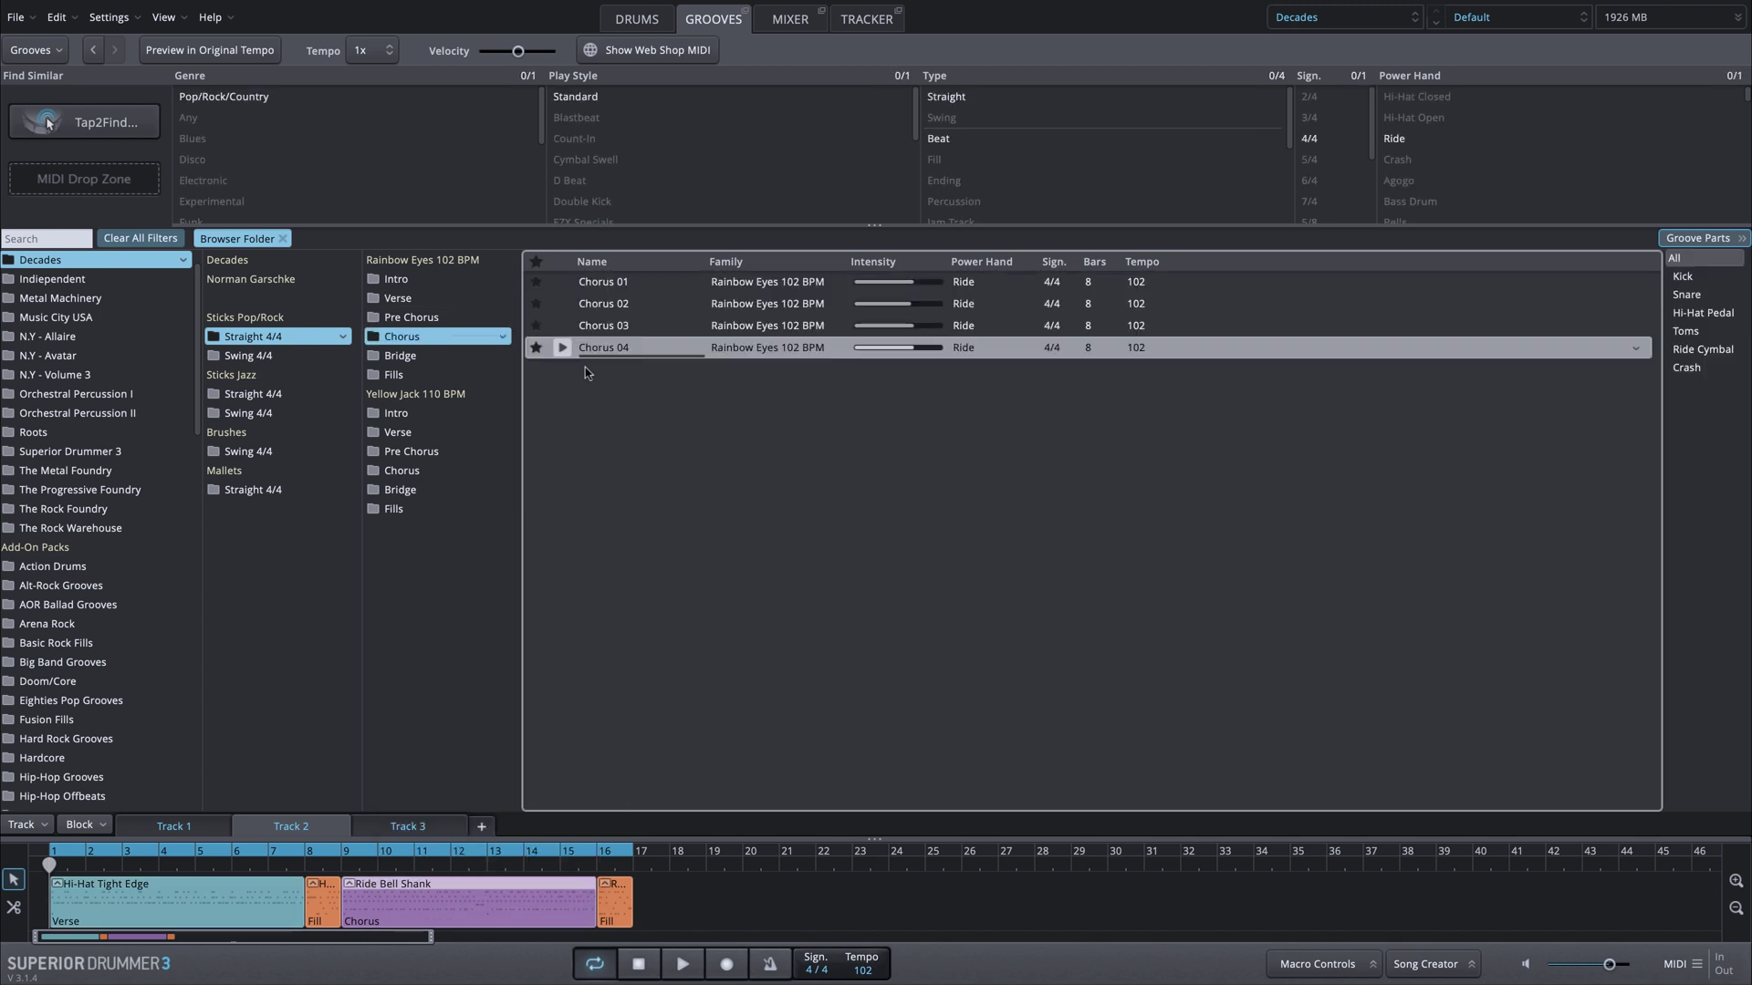
left_click(563, 349)
left_click(563, 349)
Reveal the first Fill block's source folder, Rainbow Eyes 102 BPM Fills.
right_click(325, 907)
mouse_move(384, 778)
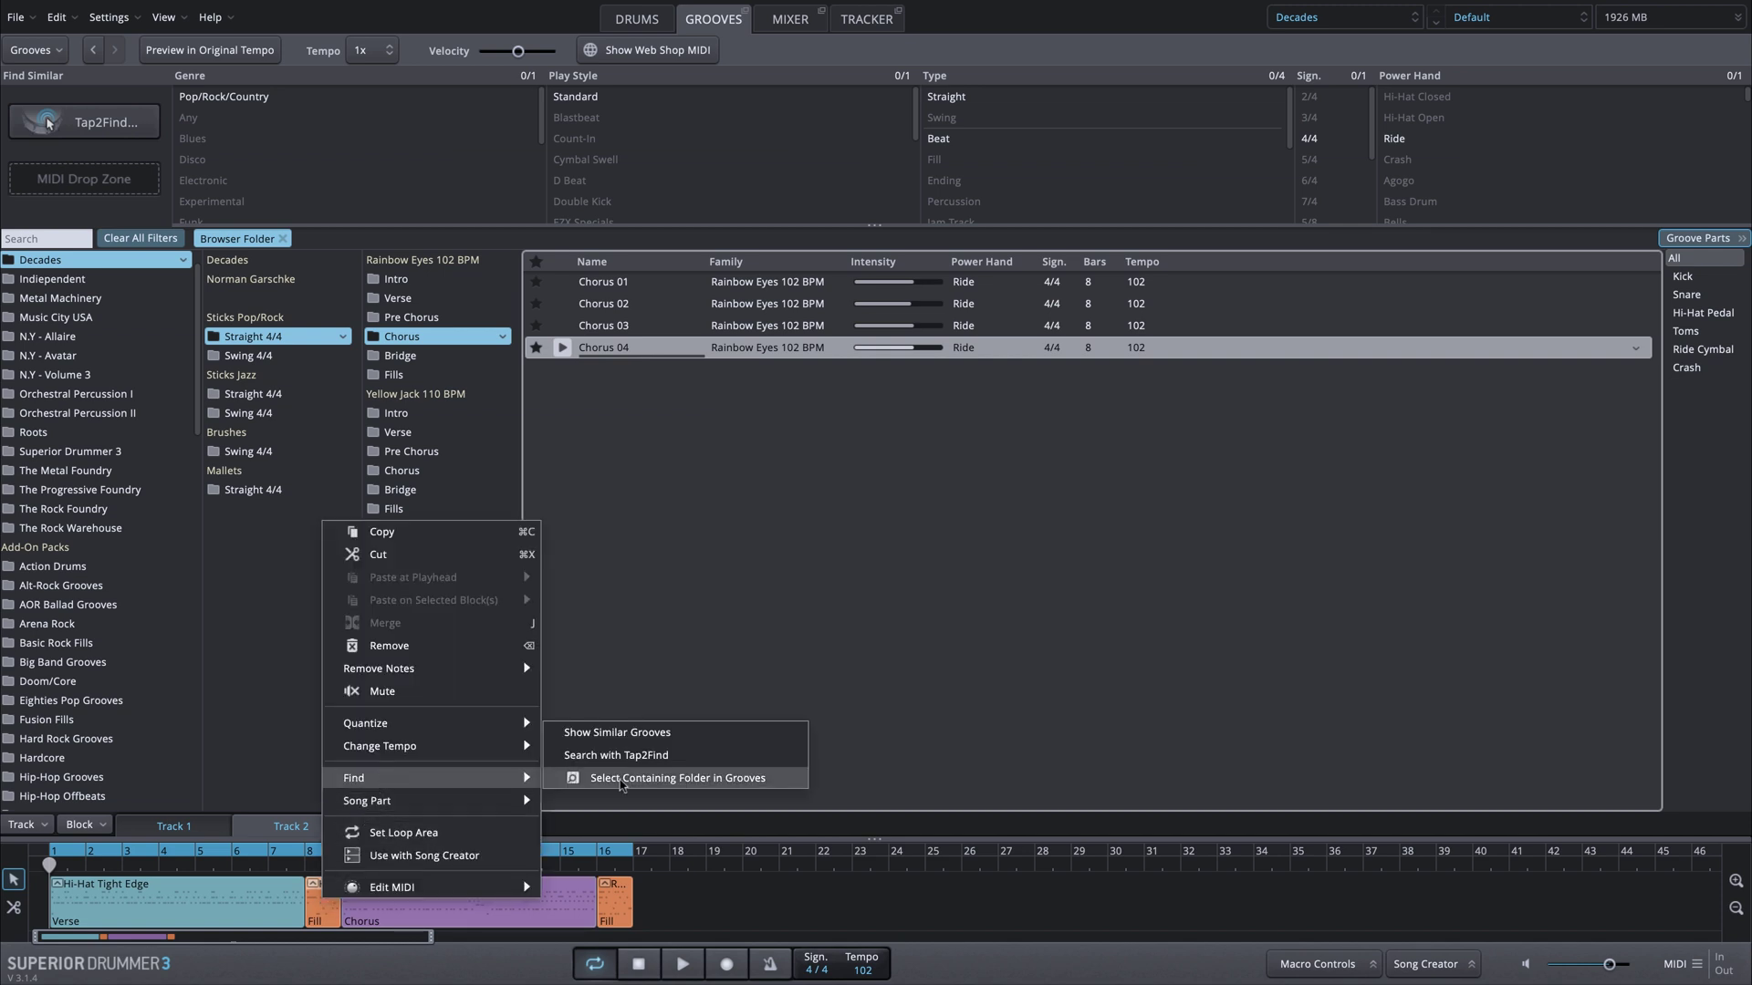
left_click(620, 780)
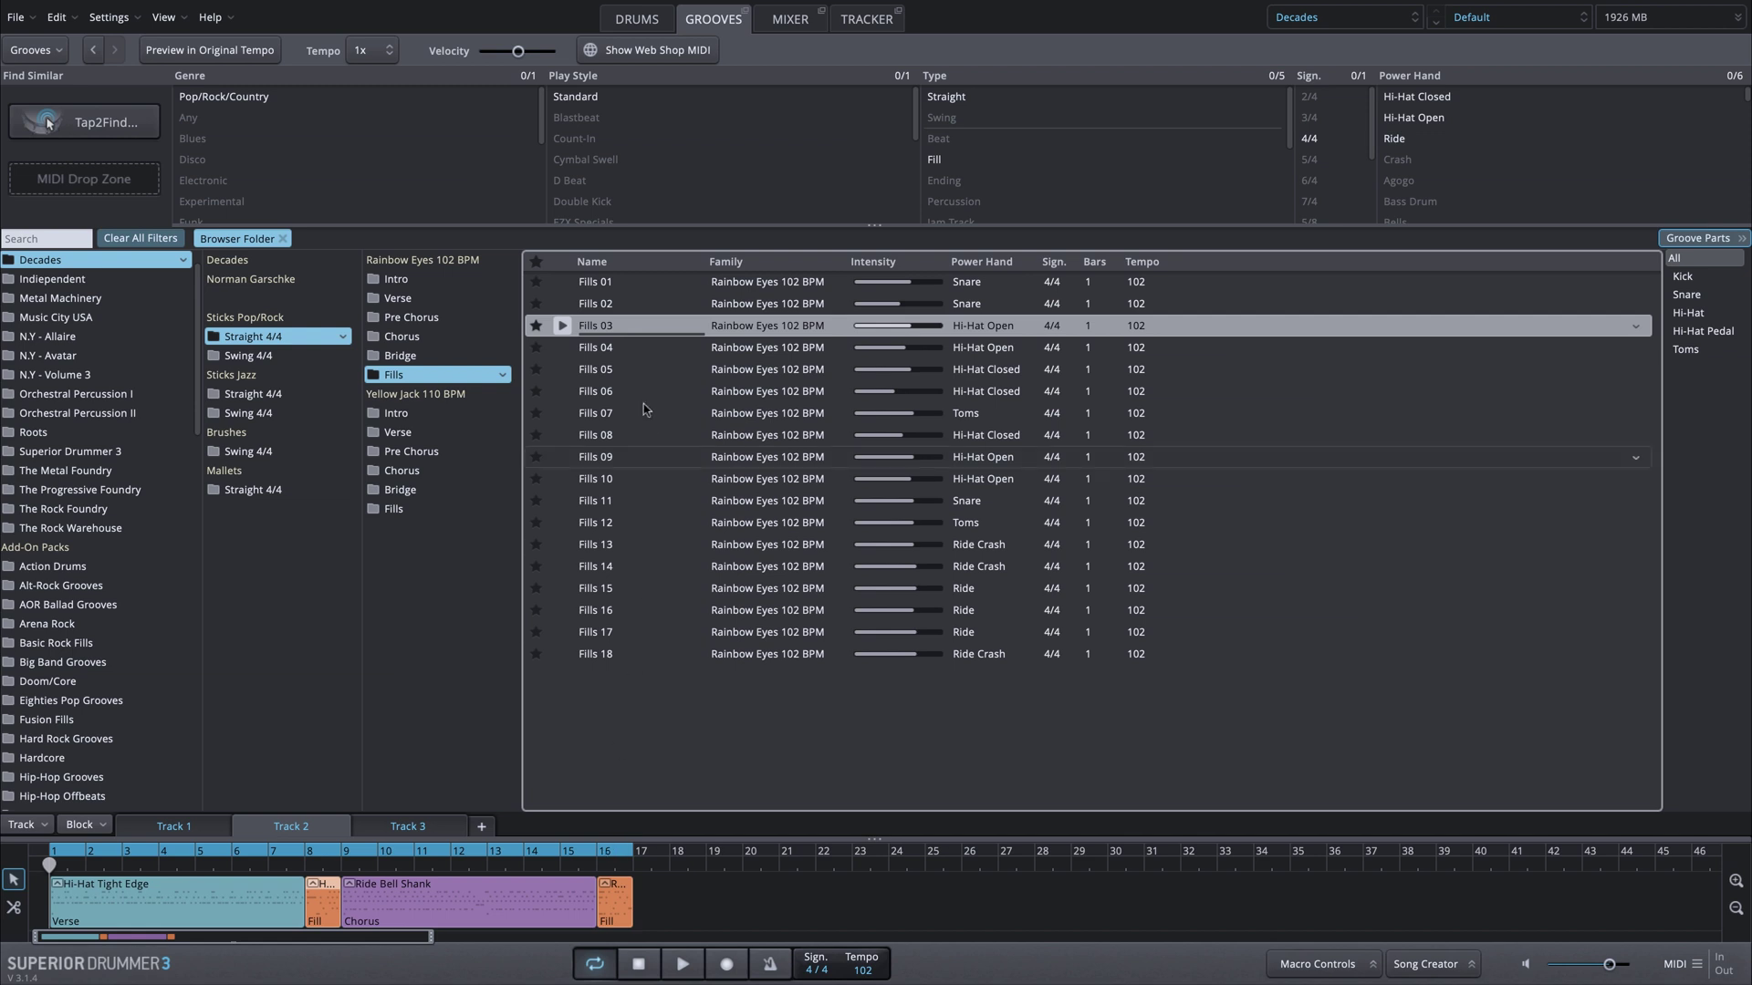
Locate the last Fill block's source groove, Fills 15, and preview it.
right_click(620, 909)
mouse_move(802, 780)
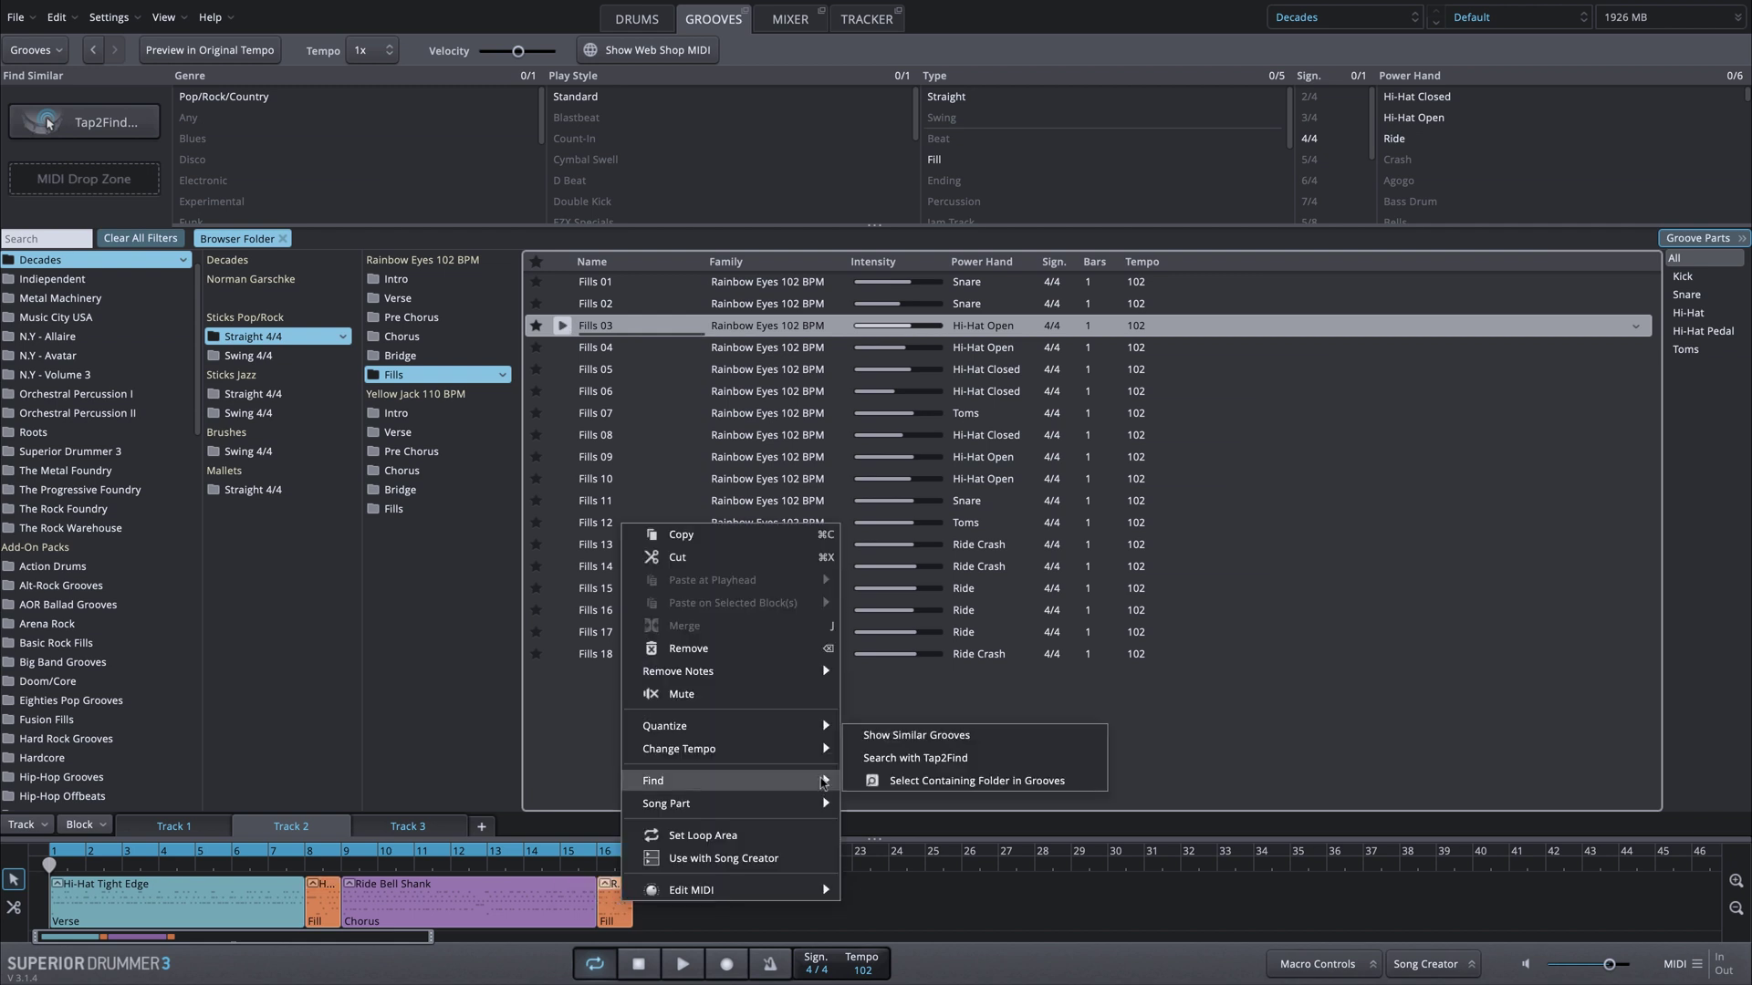
left_click(881, 780)
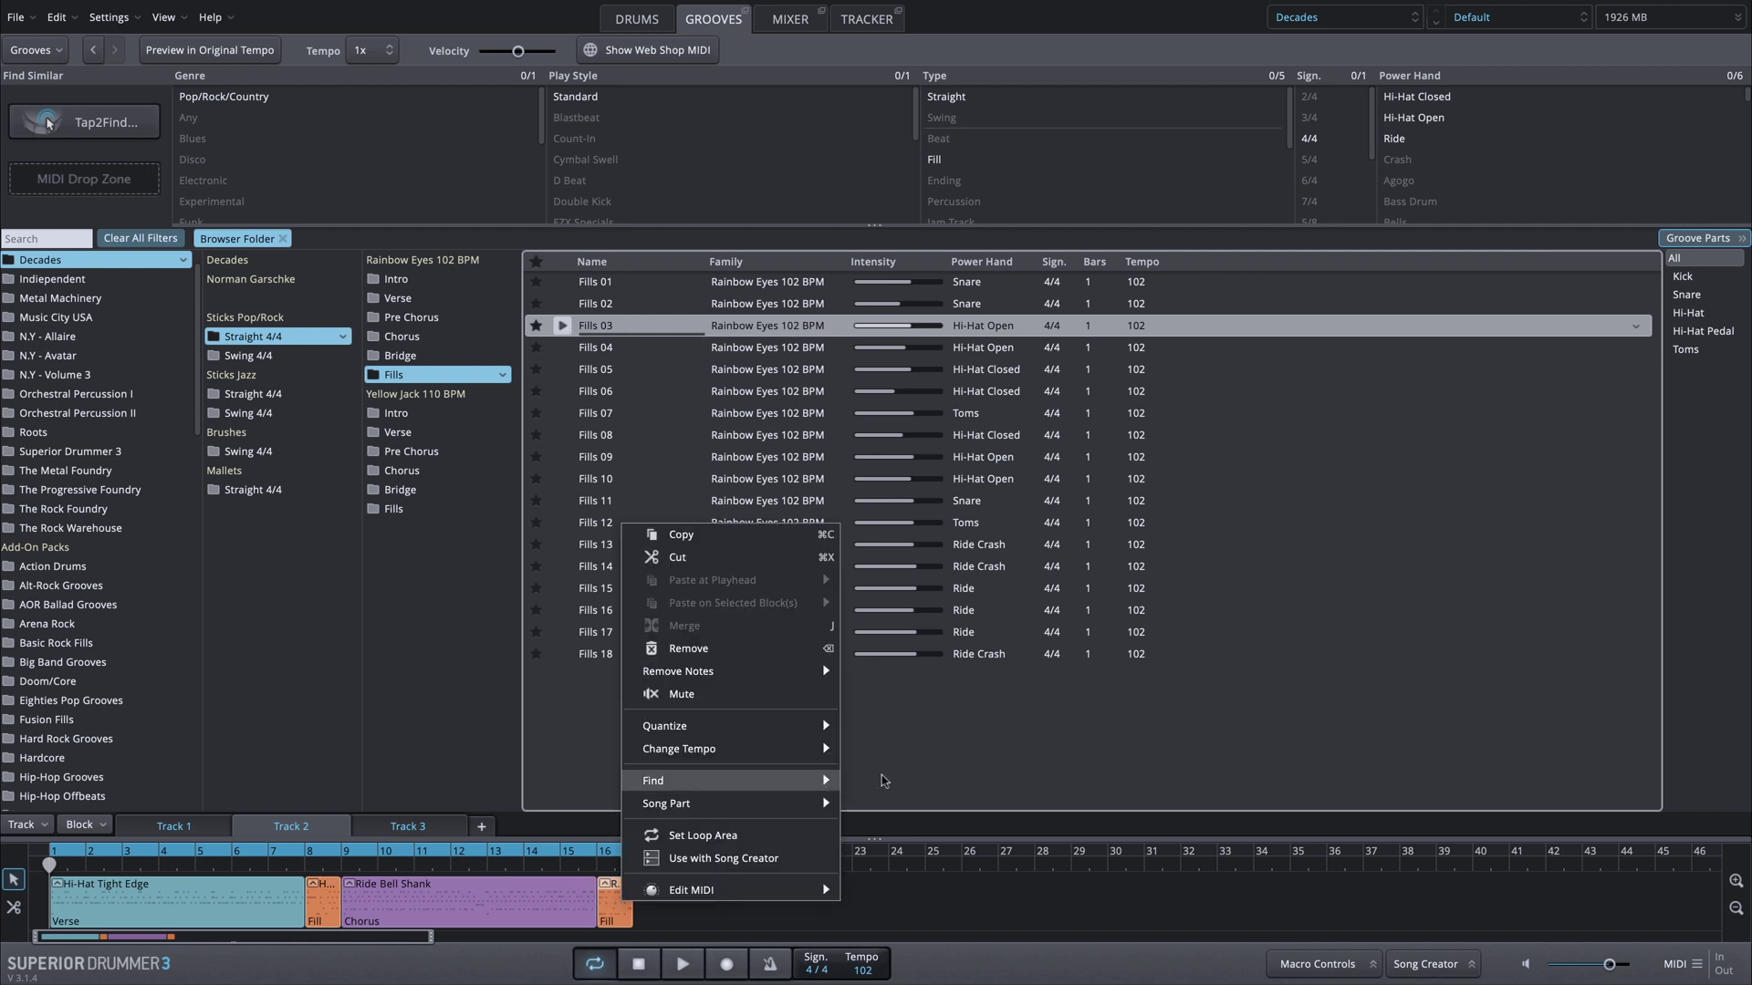
left_click(562, 588)
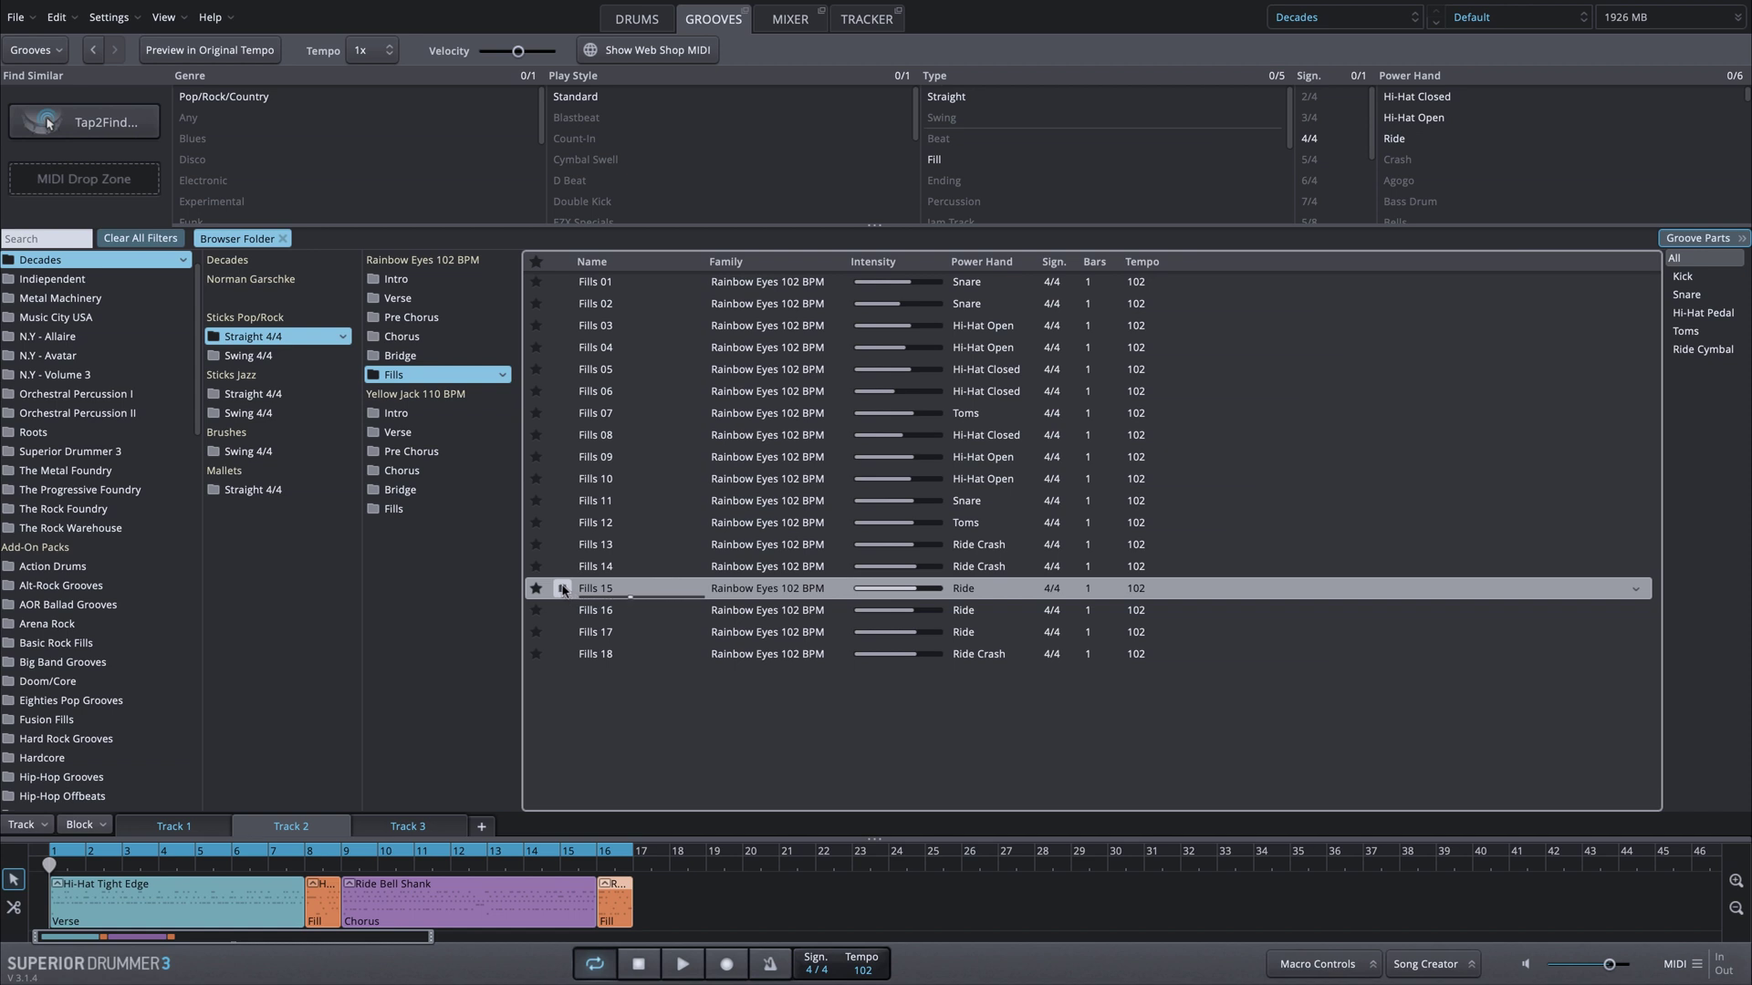
left_click(562, 588)
Add empty Track 4, reveal Track 2 Verse's Rainbow Eyes source folder, then select Track 4.
left_click(484, 827)
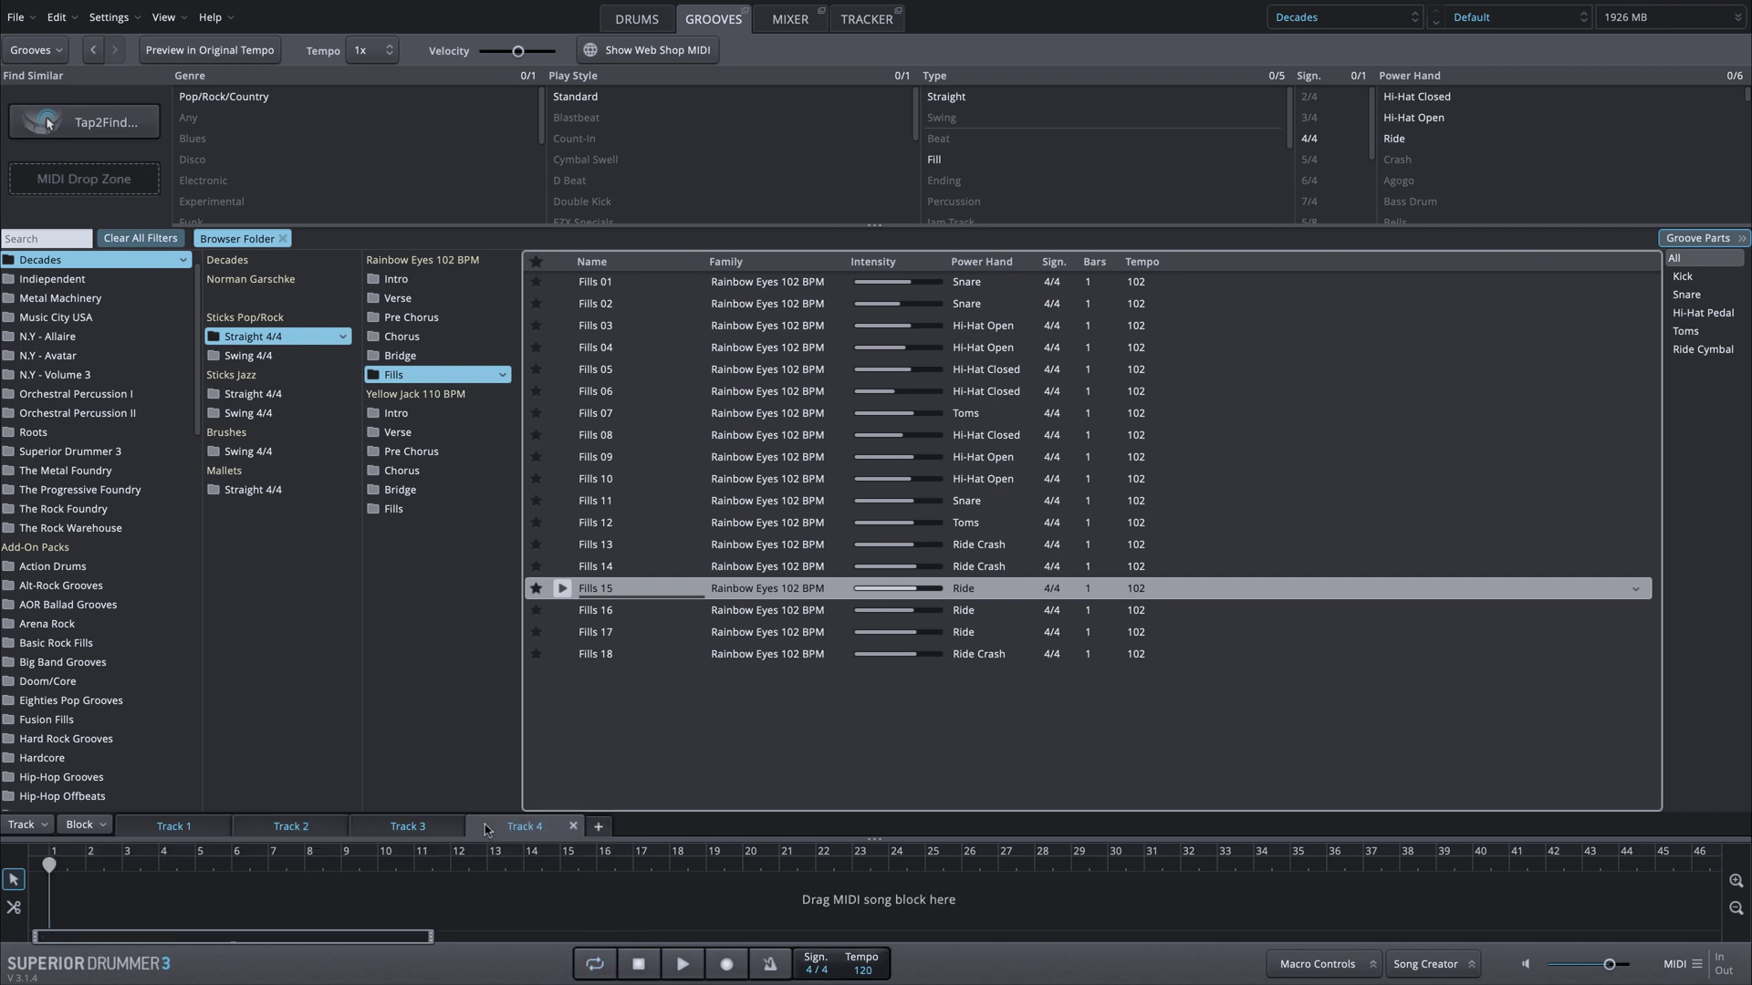
left_click(301, 826)
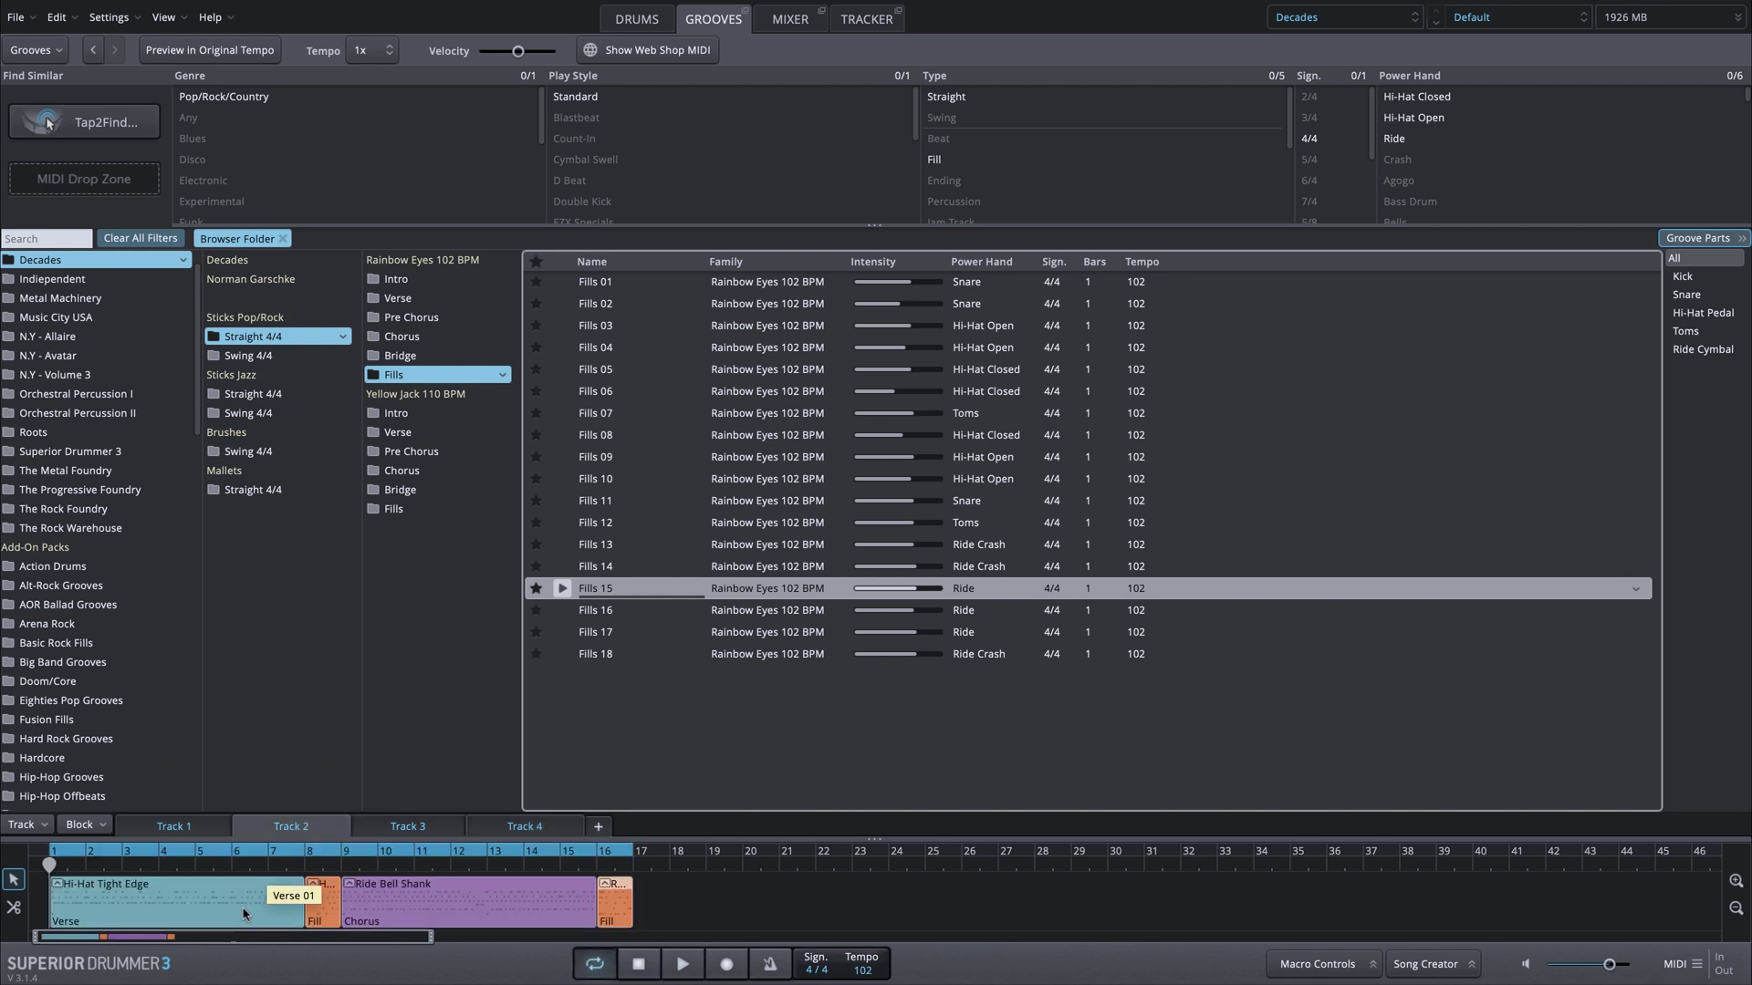
right_click(195, 907)
mouse_move(260, 786)
left_click(493, 775)
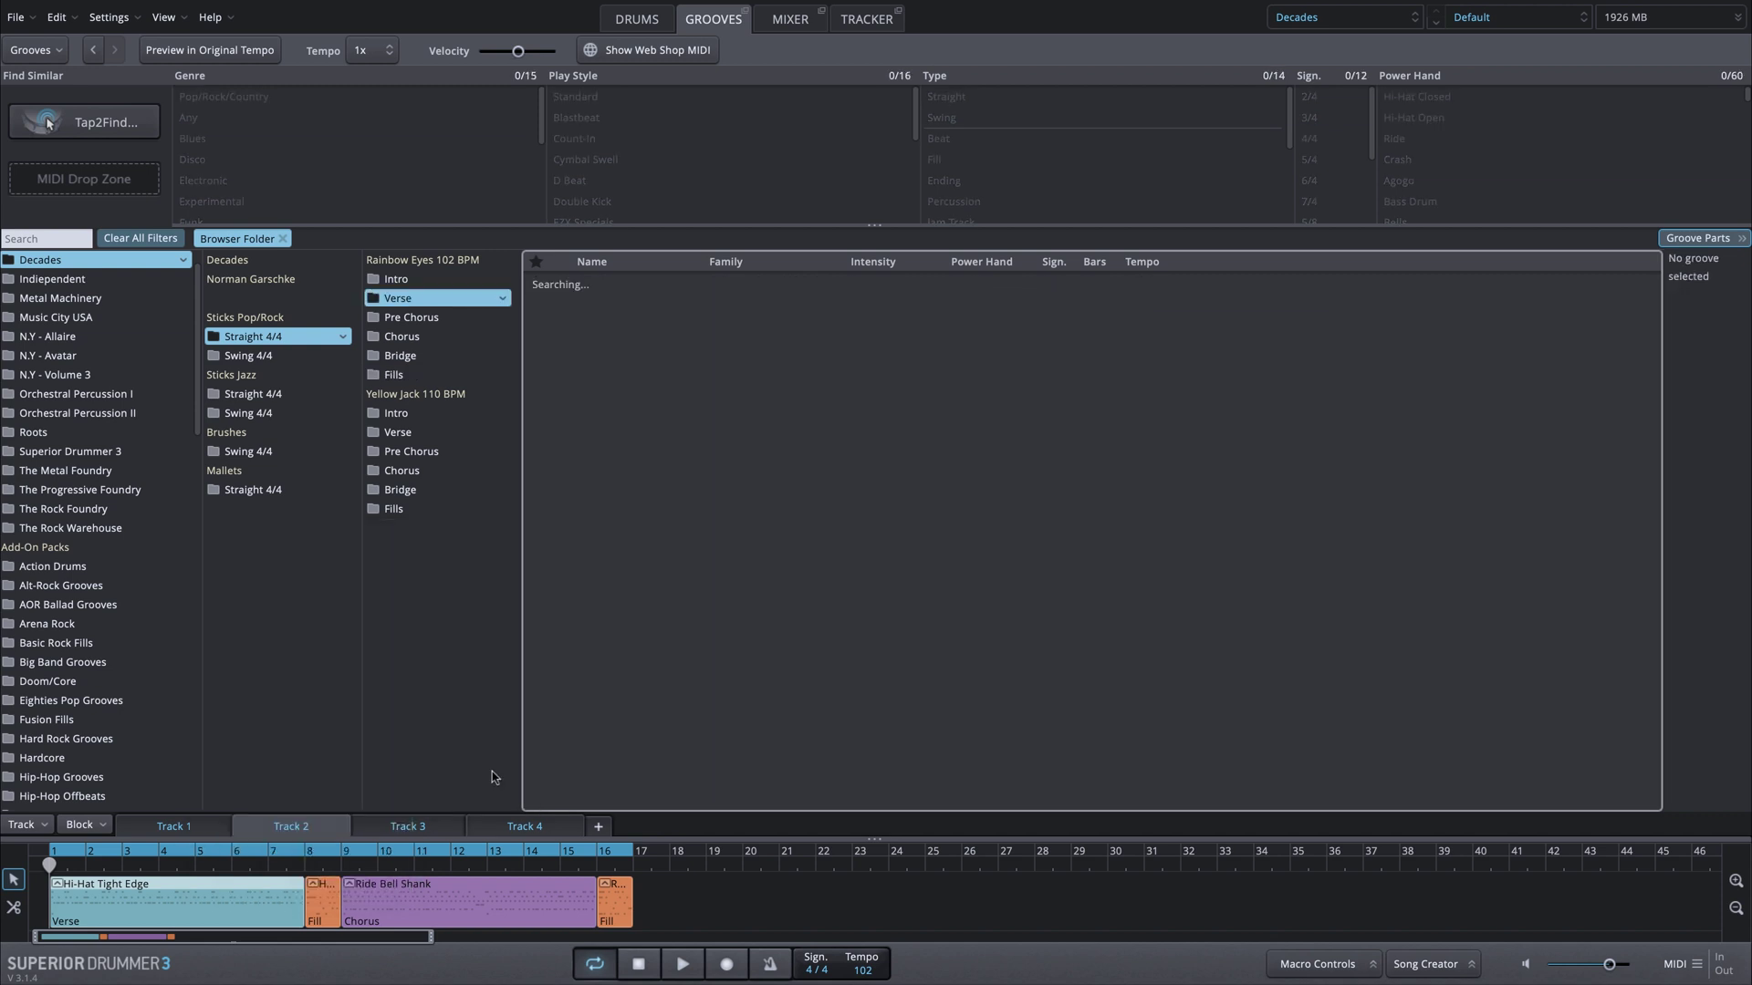
left_click(531, 831)
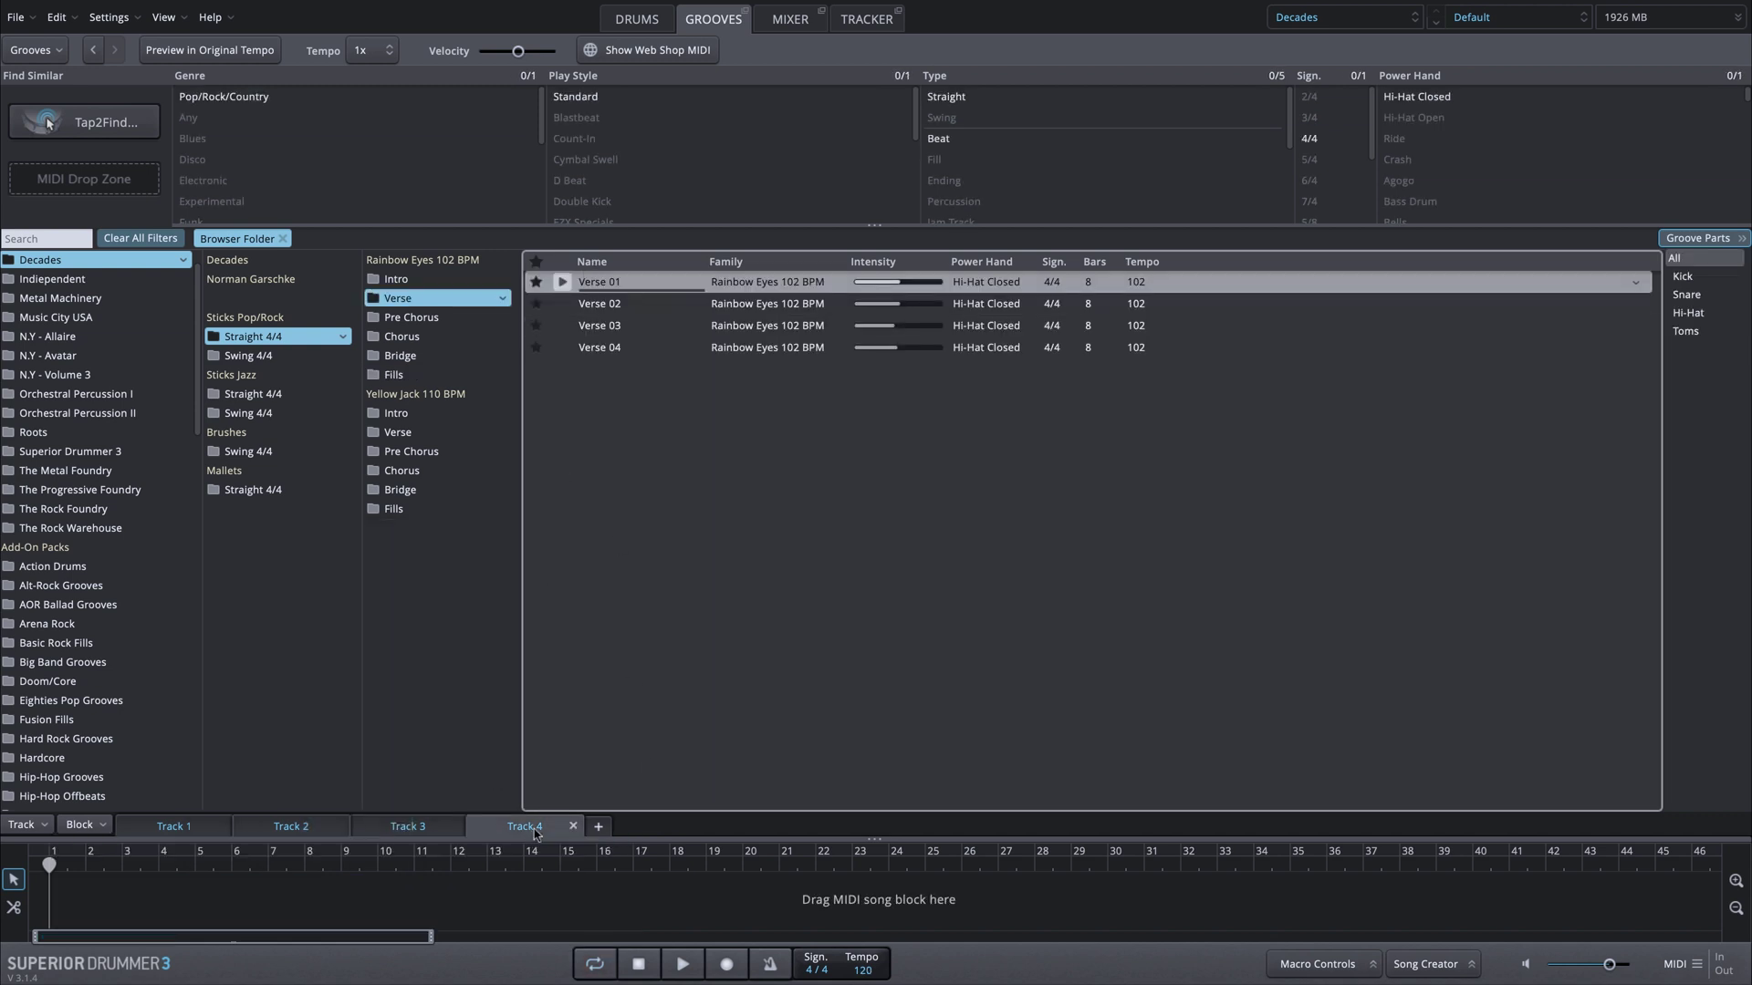
Generate an ABCABC Long song in Song Creator from Verse 01 and place it on Track 4.
left_click(1453, 969)
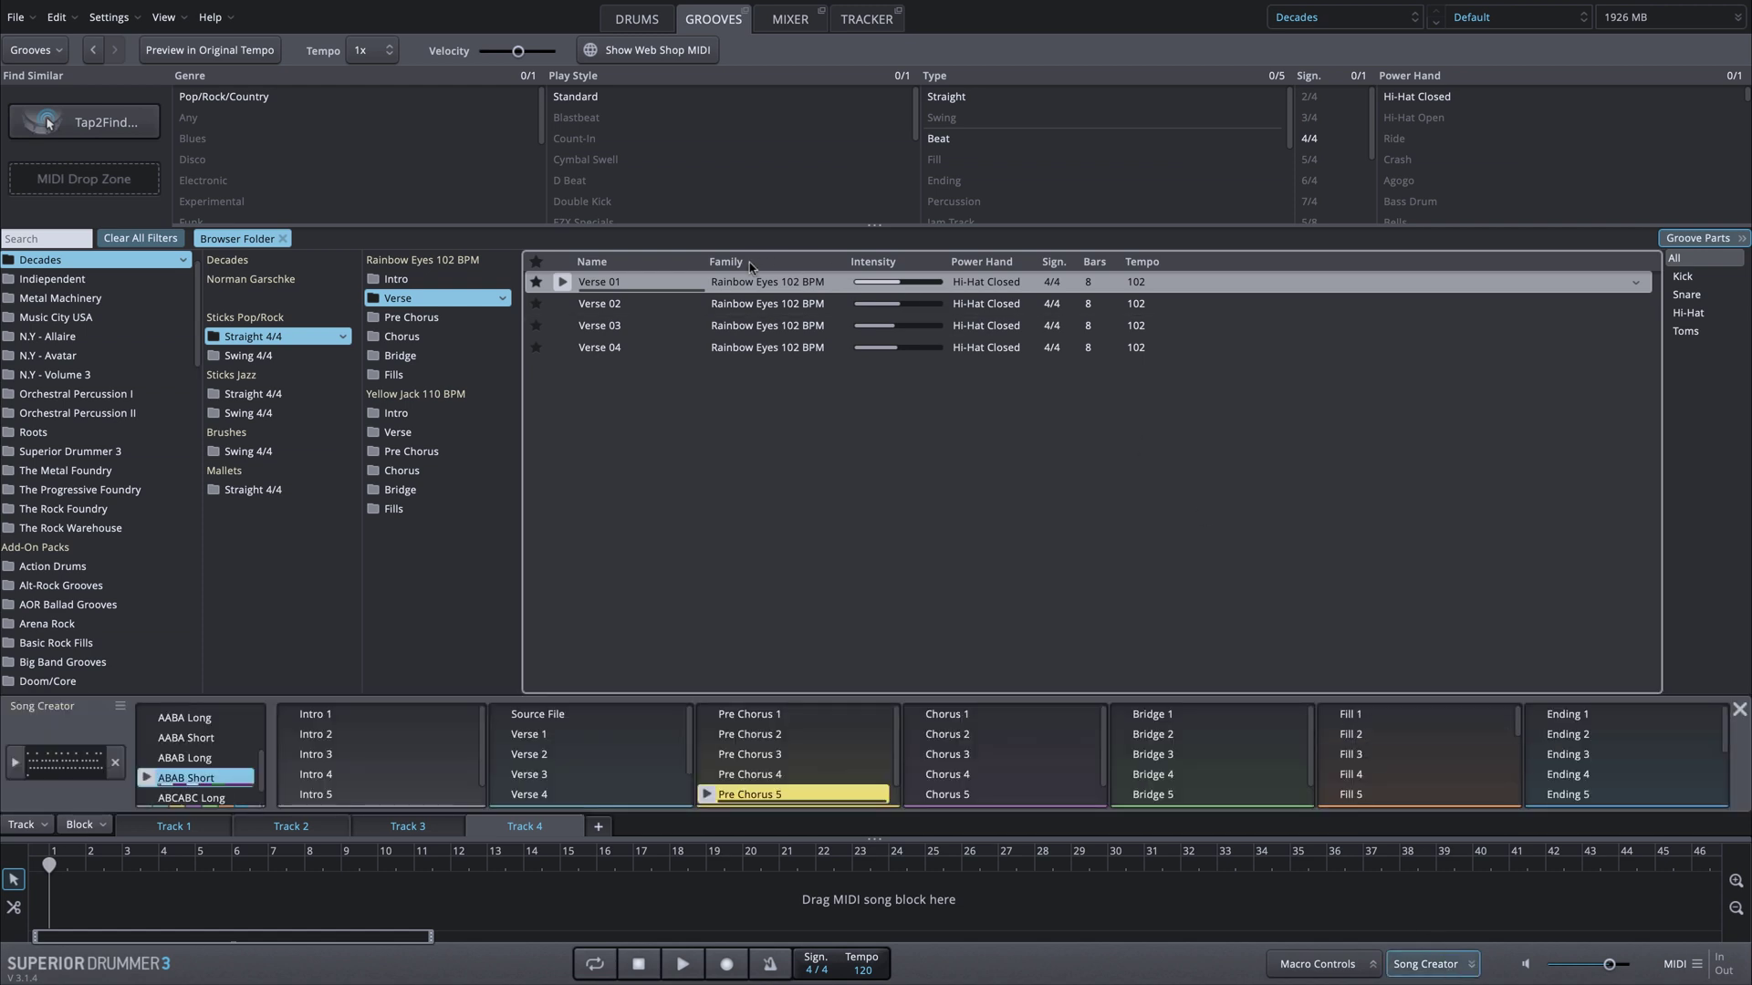
left_click_drag(611, 290, 52, 768)
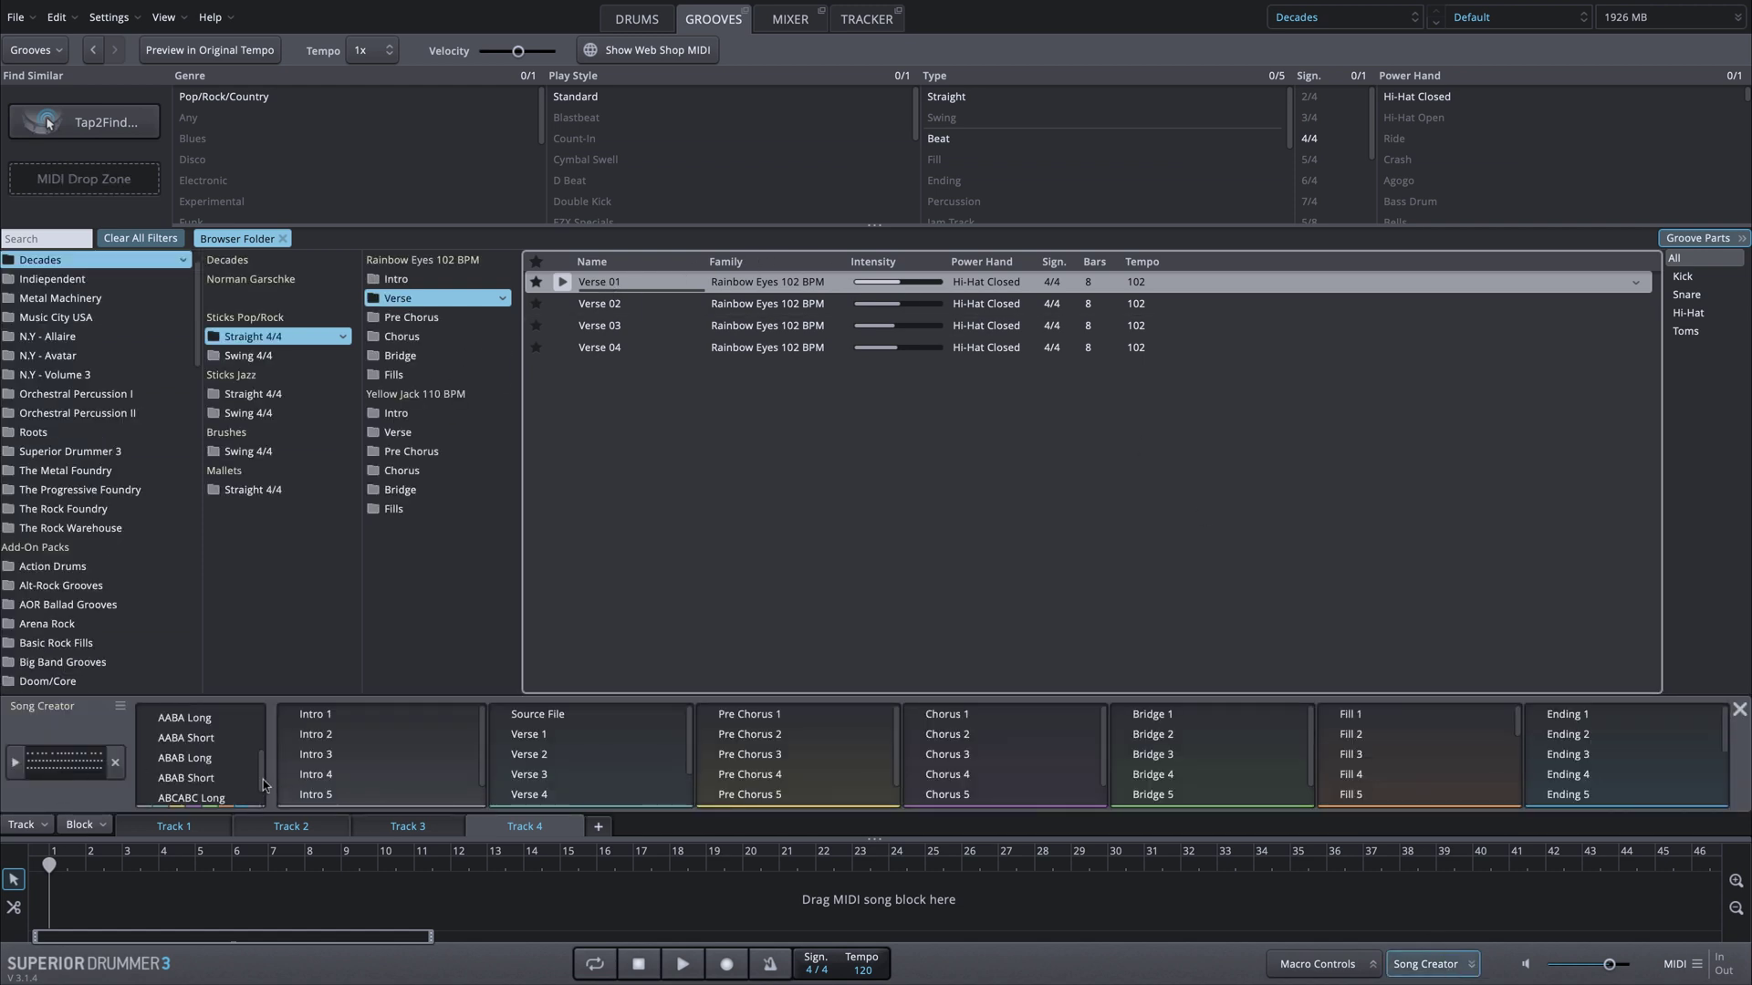
scroll(259, 781, "down", 1)
left_click_drag(215, 775, 52, 898)
left_click_drag(432, 938, 1355, 940)
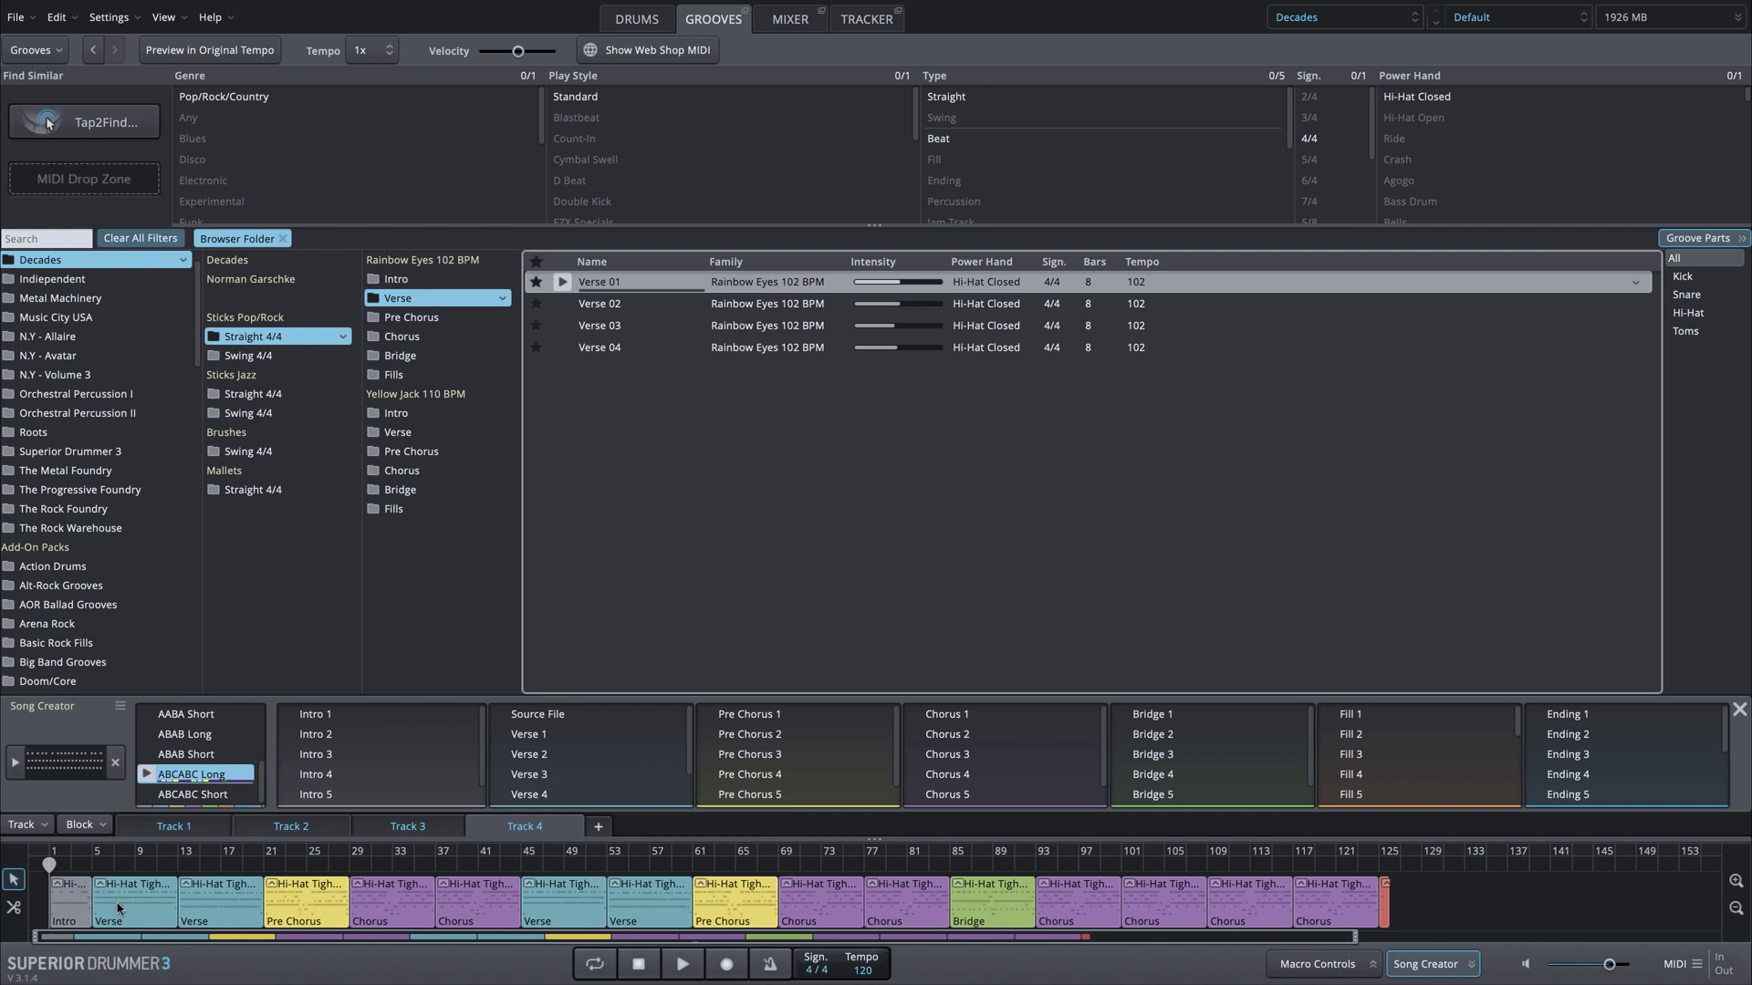
Reveal the Pre Chorus block's source: Ocean Waves 75 BPM Pre Chorus in AOR Ballad Grooves.
right_click(308, 906)
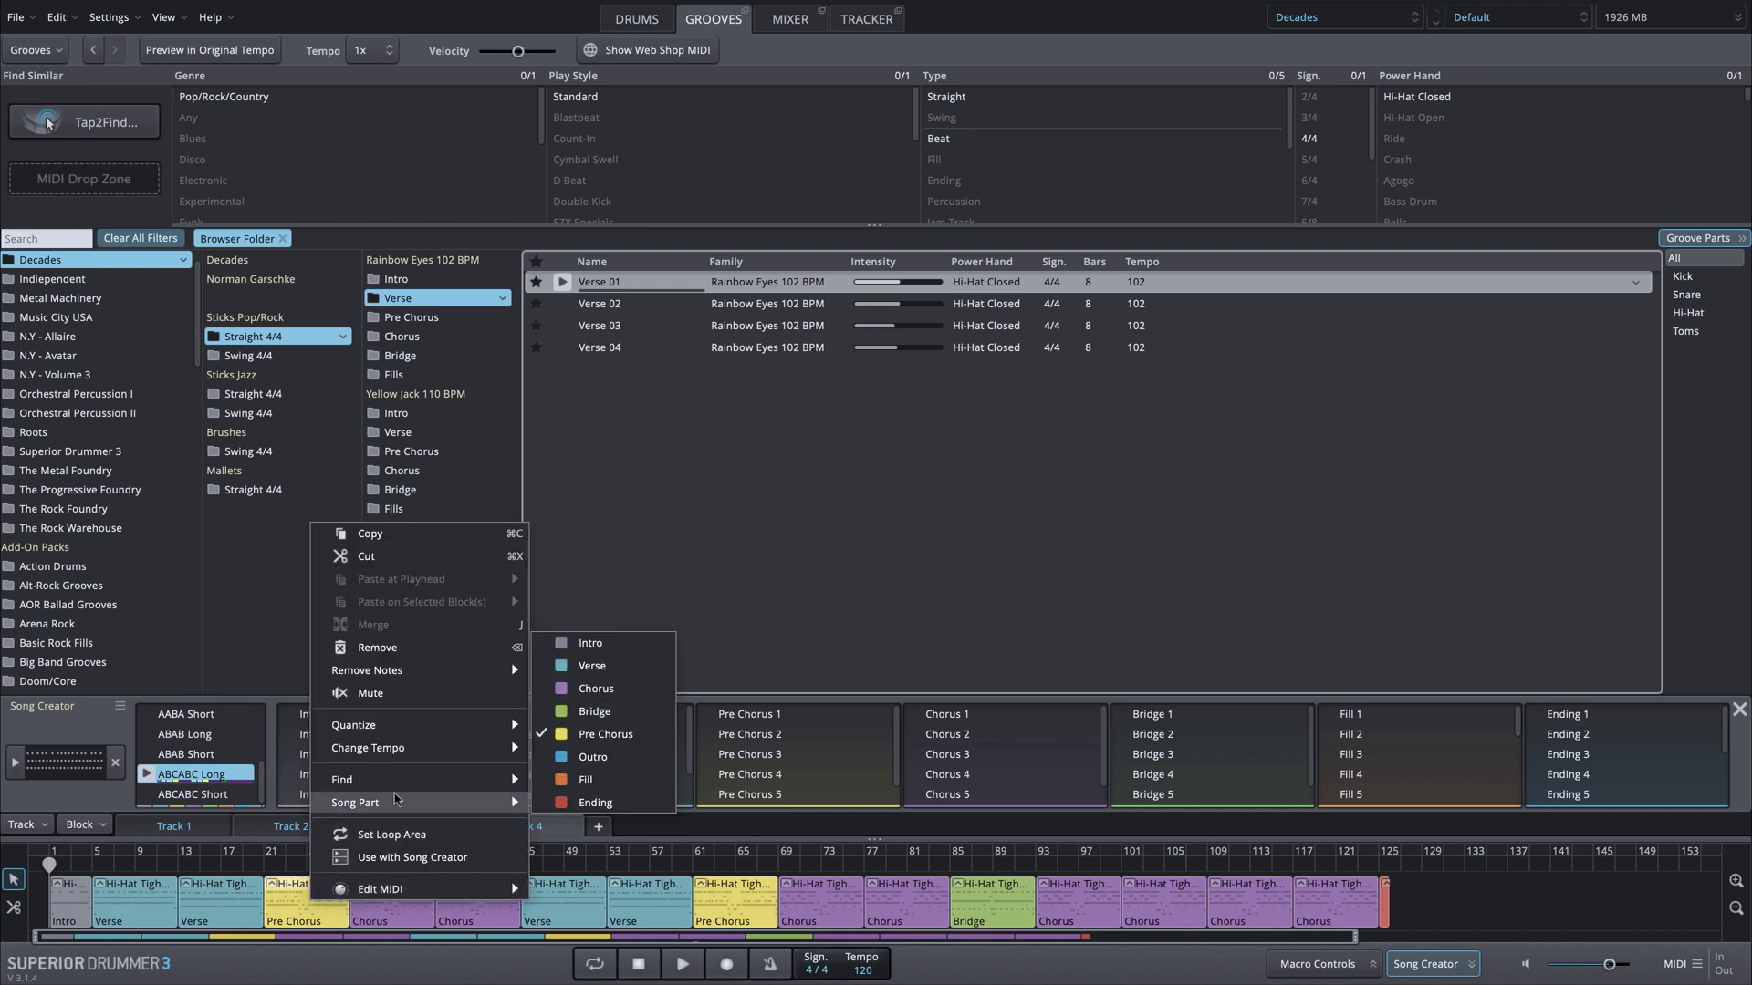
mouse_move(497, 780)
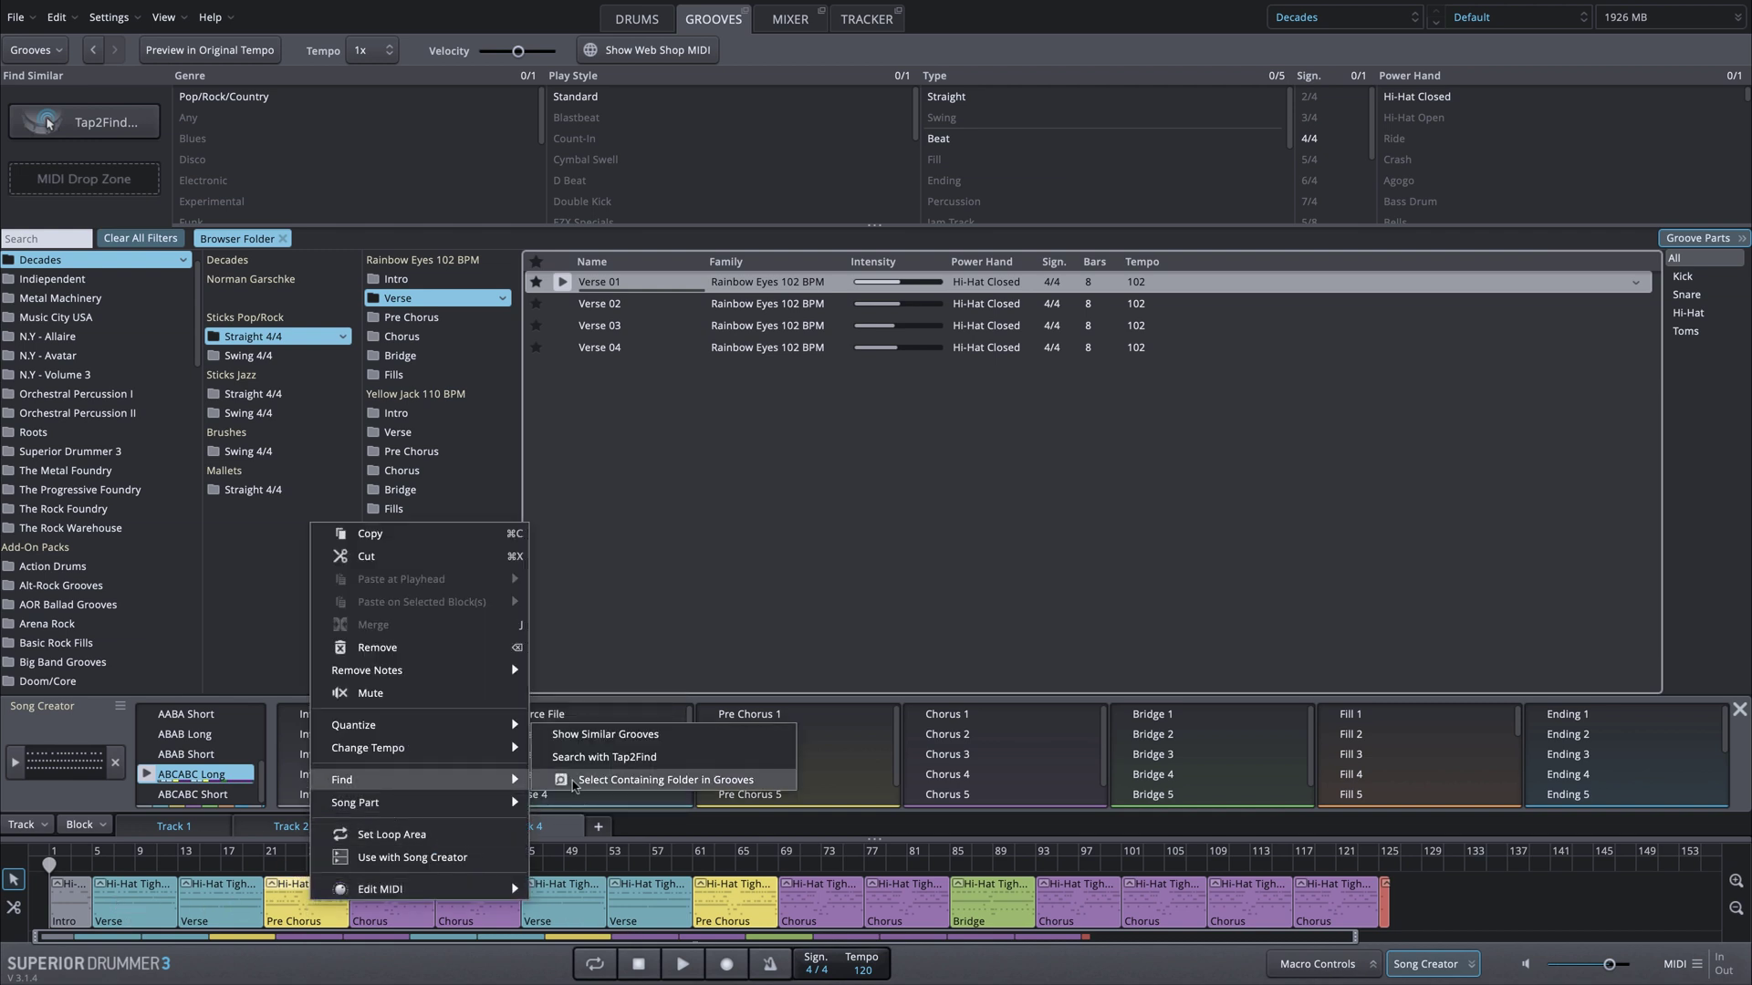
left_click(574, 782)
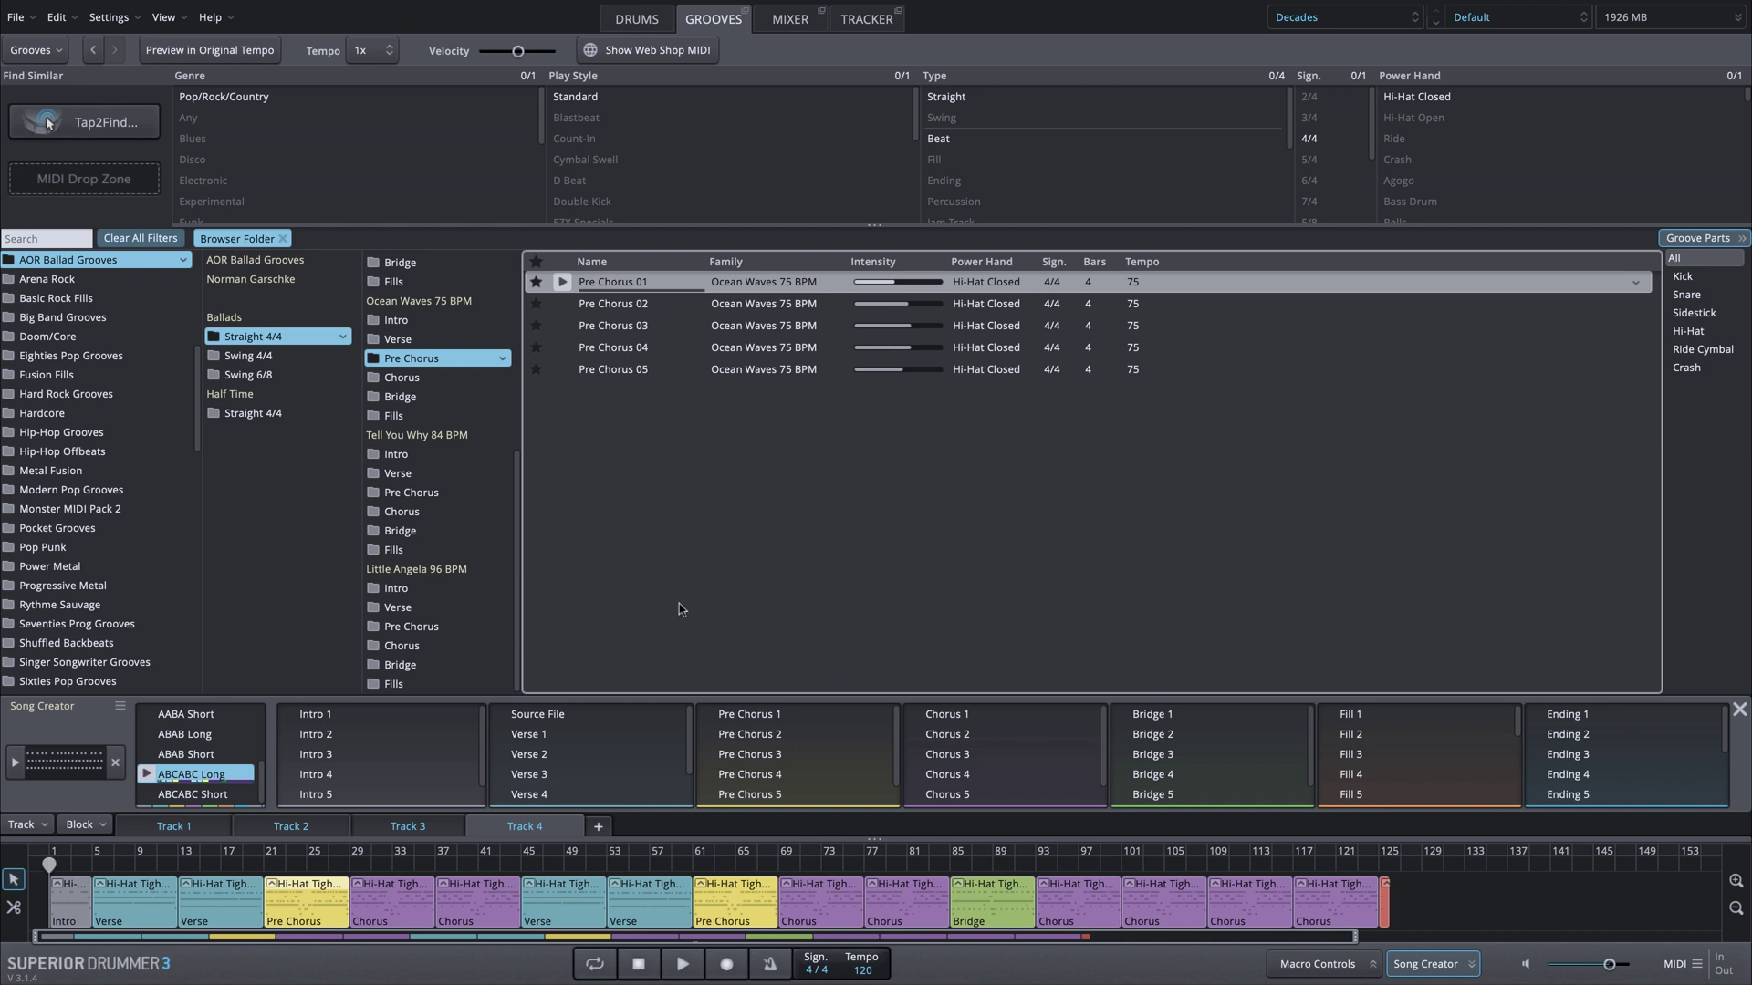